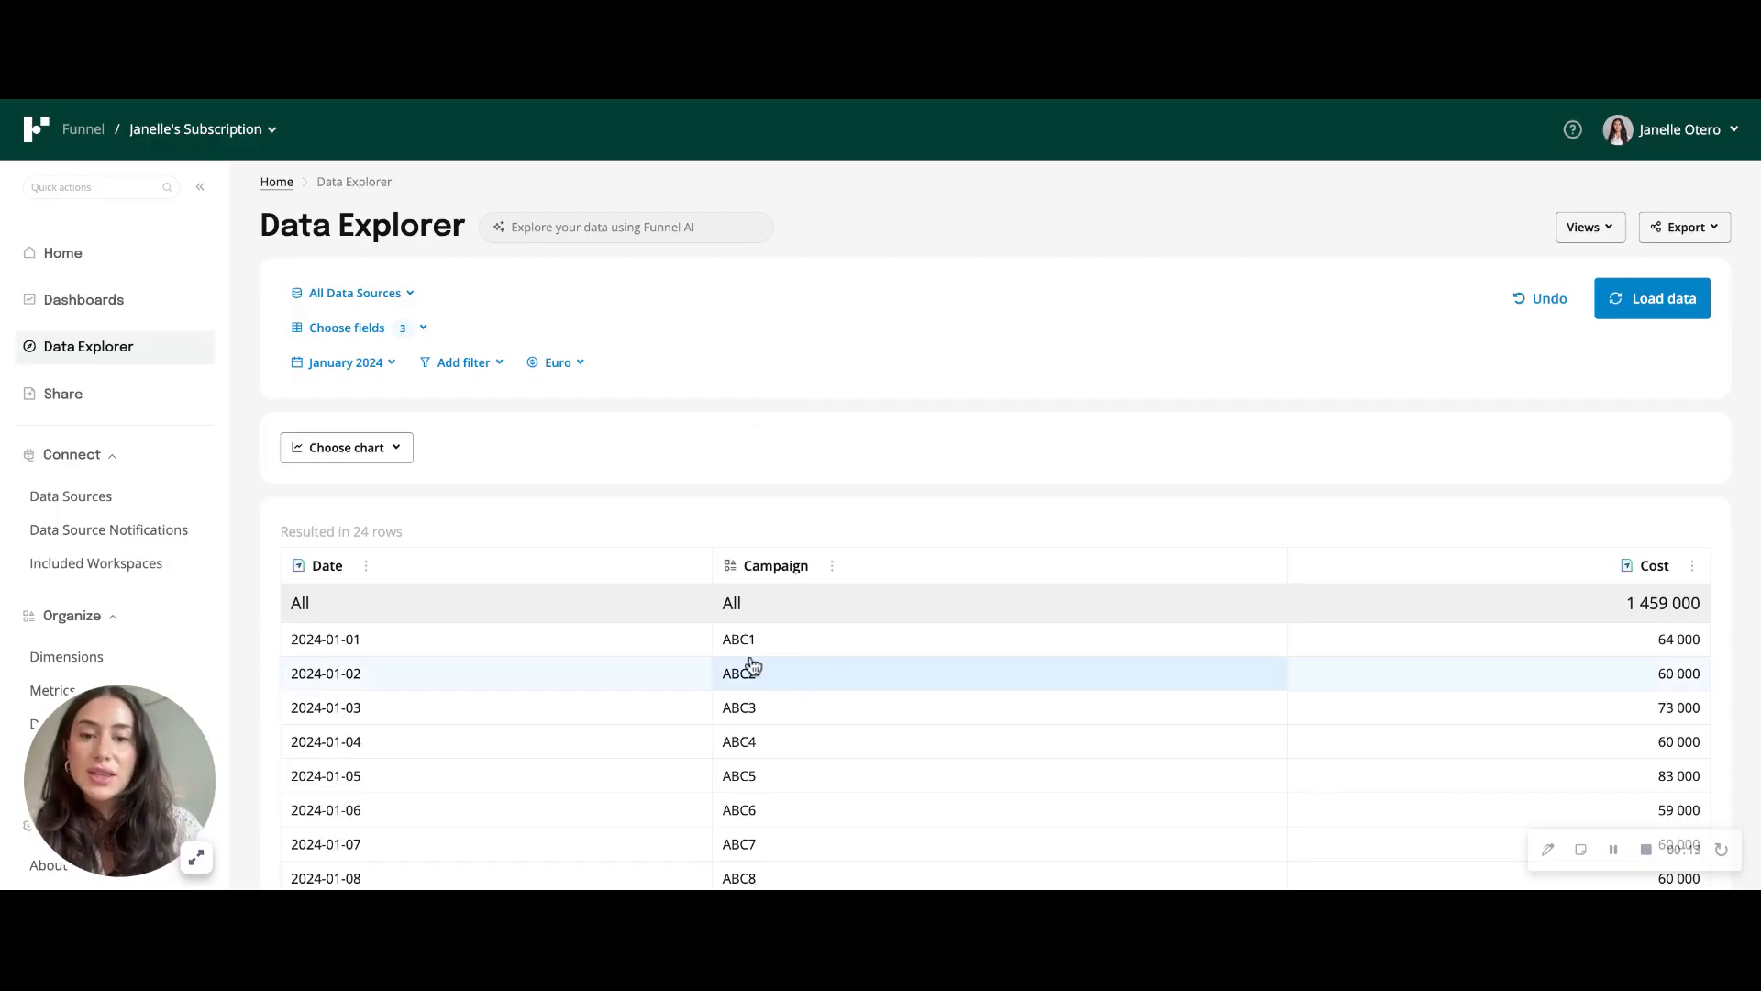
- Start a new custom dimension from scratch and name it Human Friendly Campaign
{"action": "scroll", "coordinate": [772, 744], "scroll_direction": "down", "scroll_amount": 2}
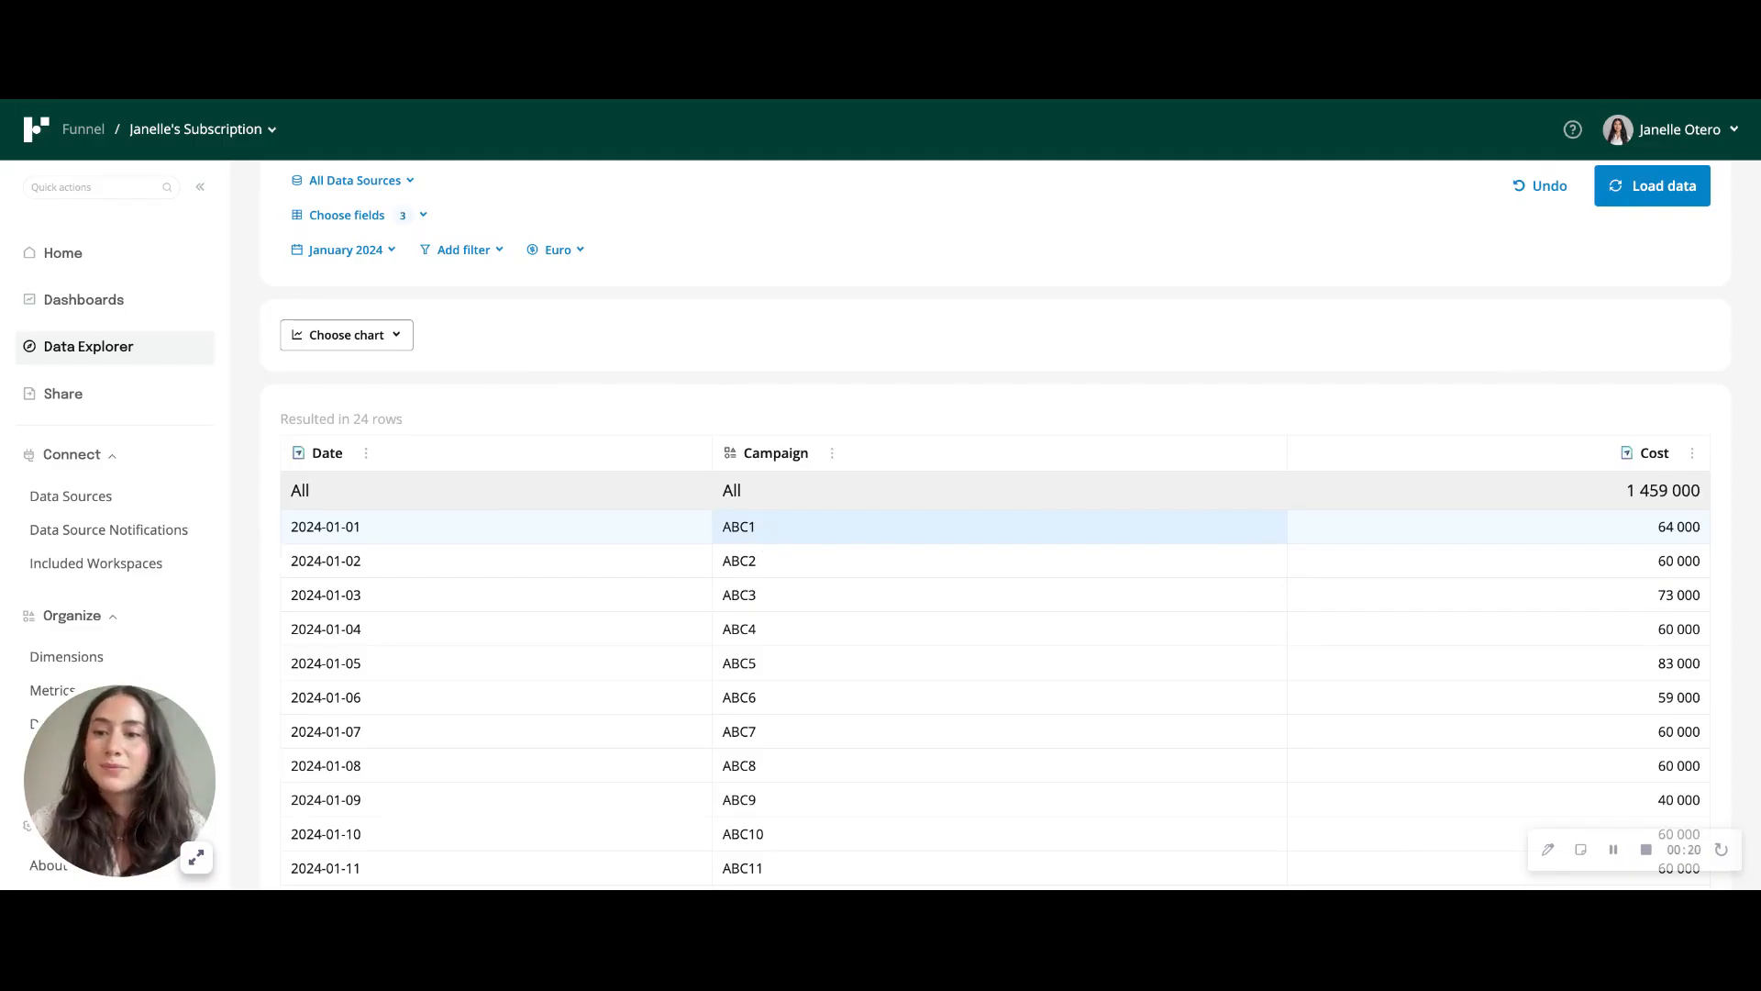
{"action": "left_click", "coordinate": [95, 657]}
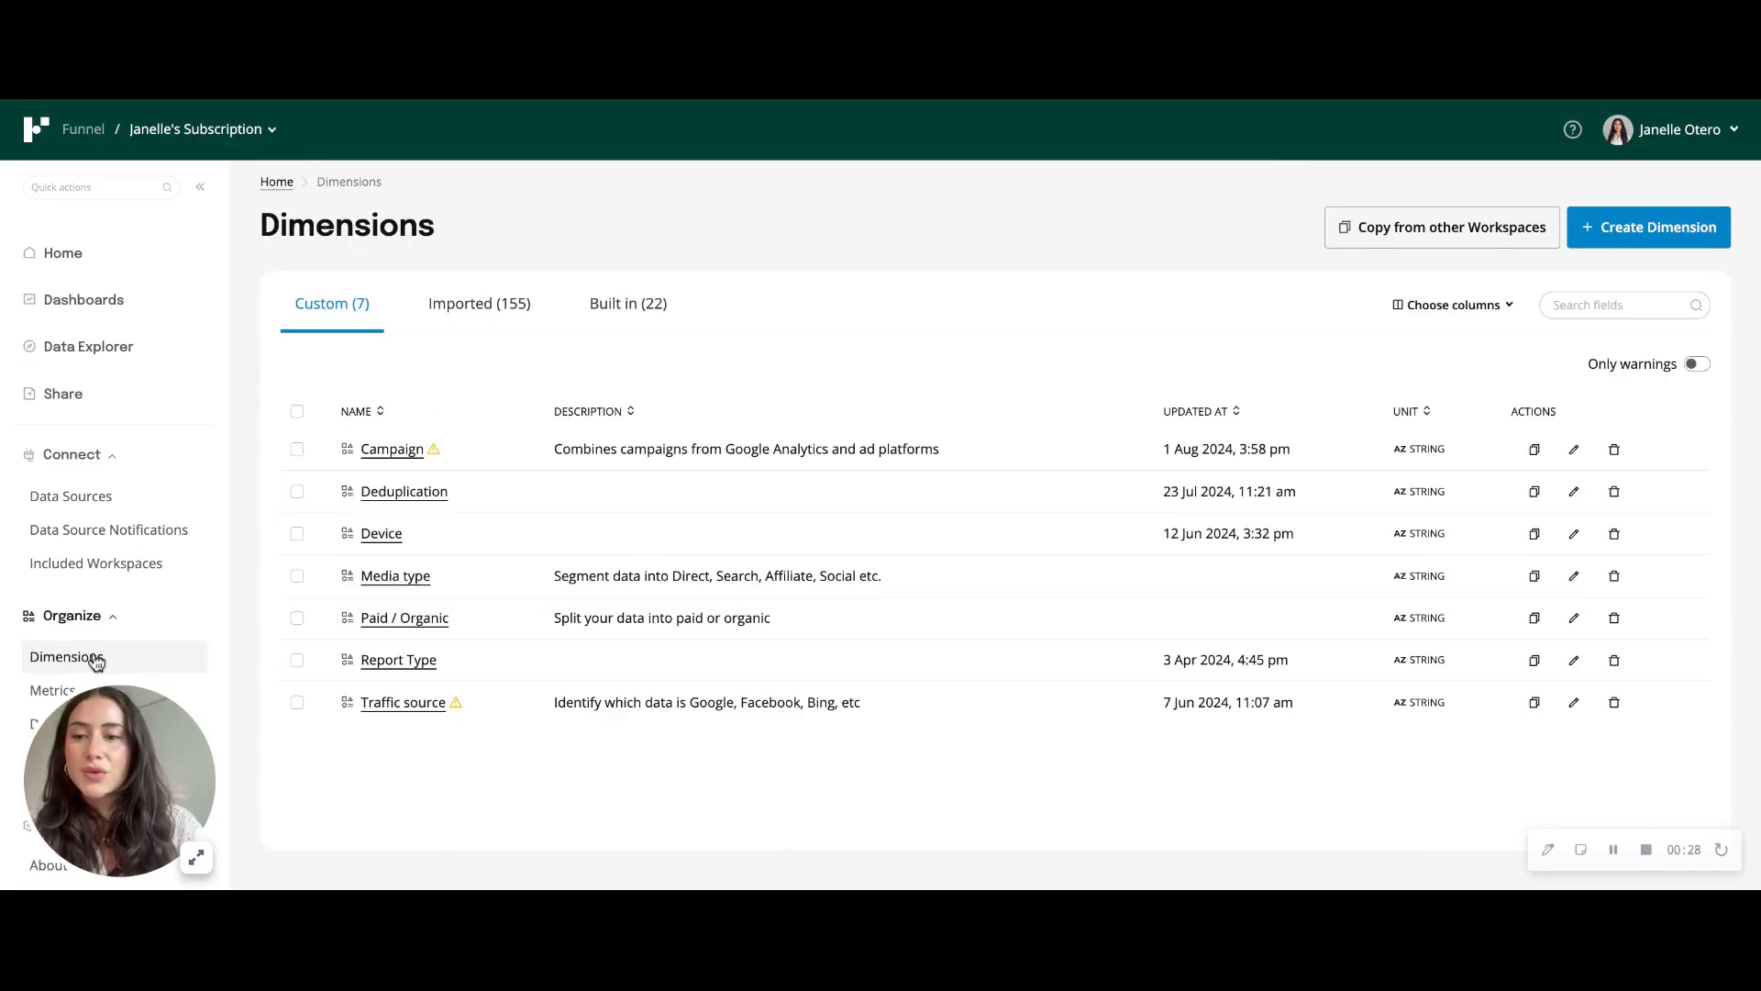
{"action": "left_click", "coordinate": [1687, 240]}
{"action": "left_click", "coordinate": [1003, 648]}
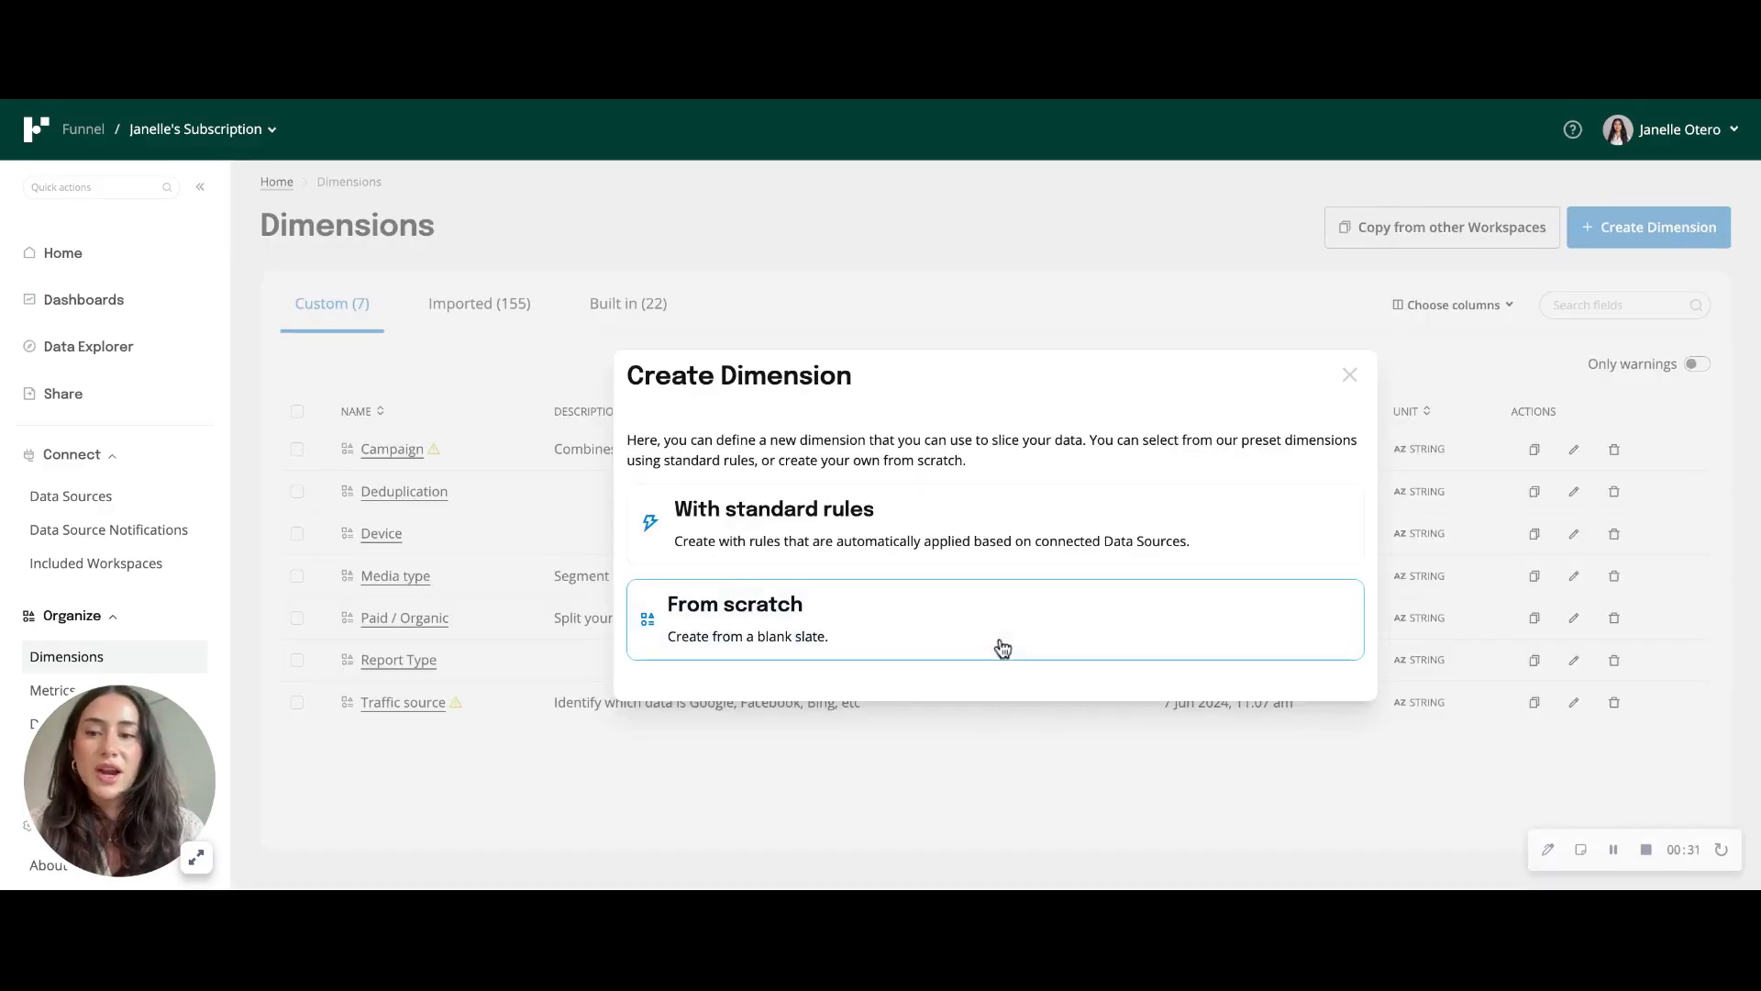
{"action": "left_click", "coordinate": [711, 370]}
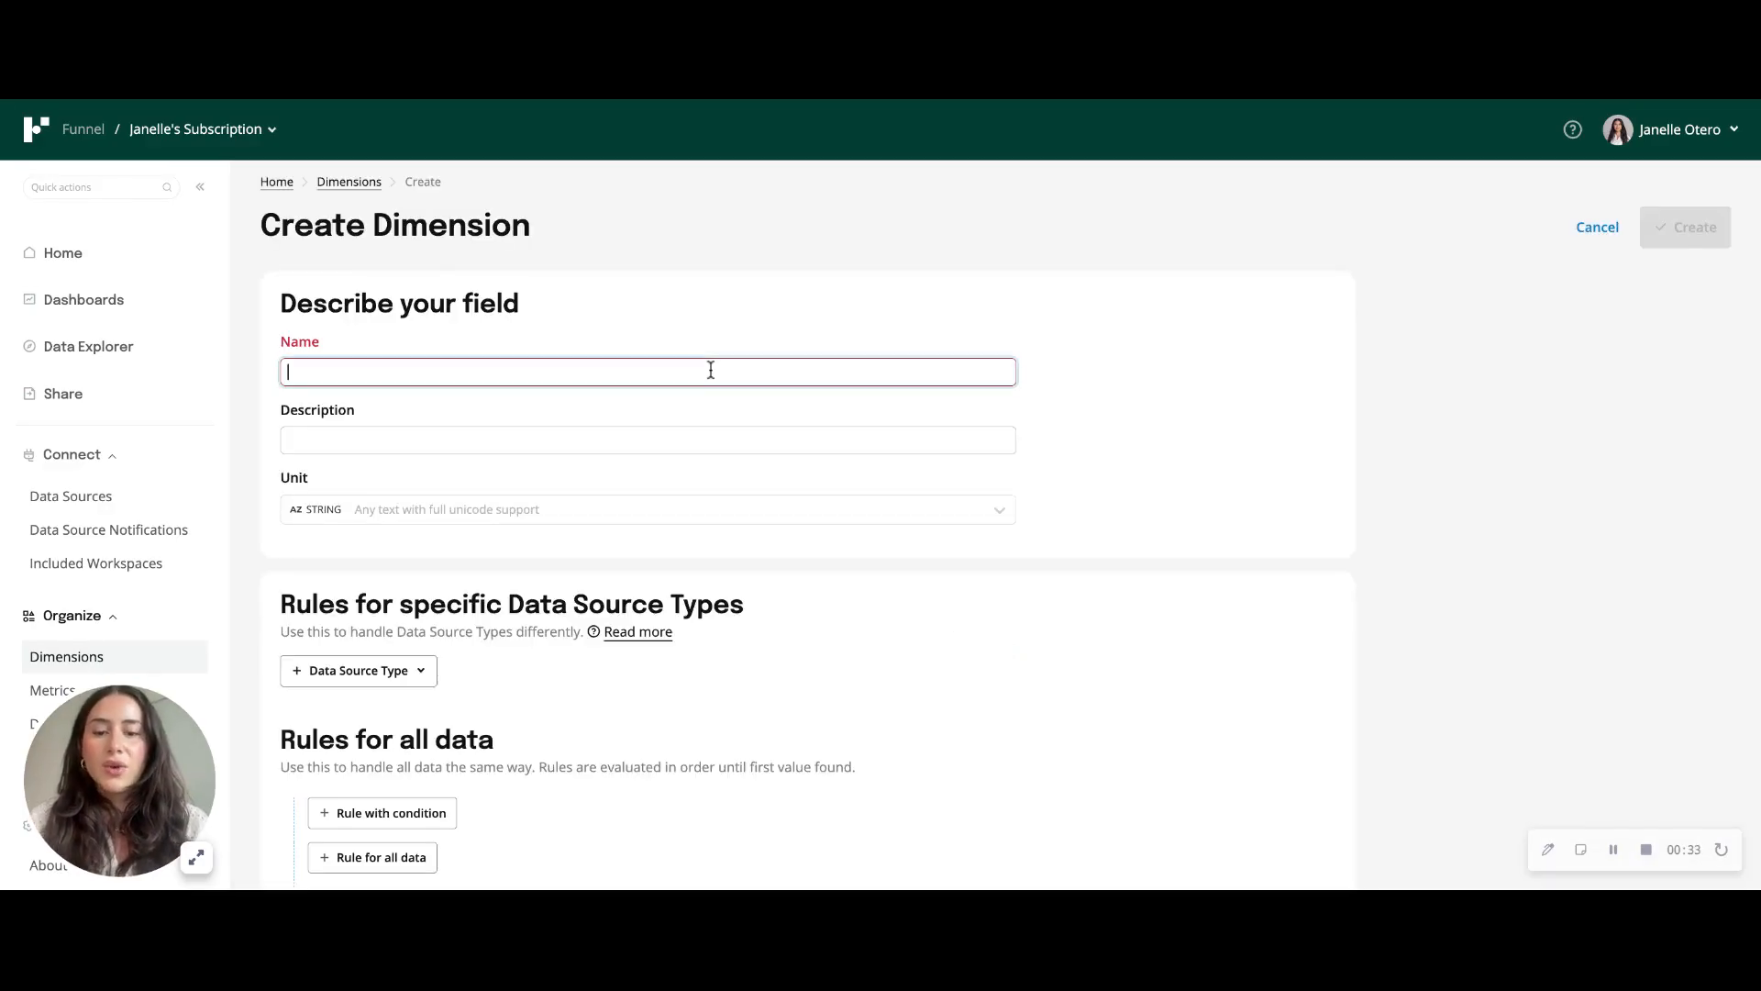
{"action": "type", "text": "Human Fr"}
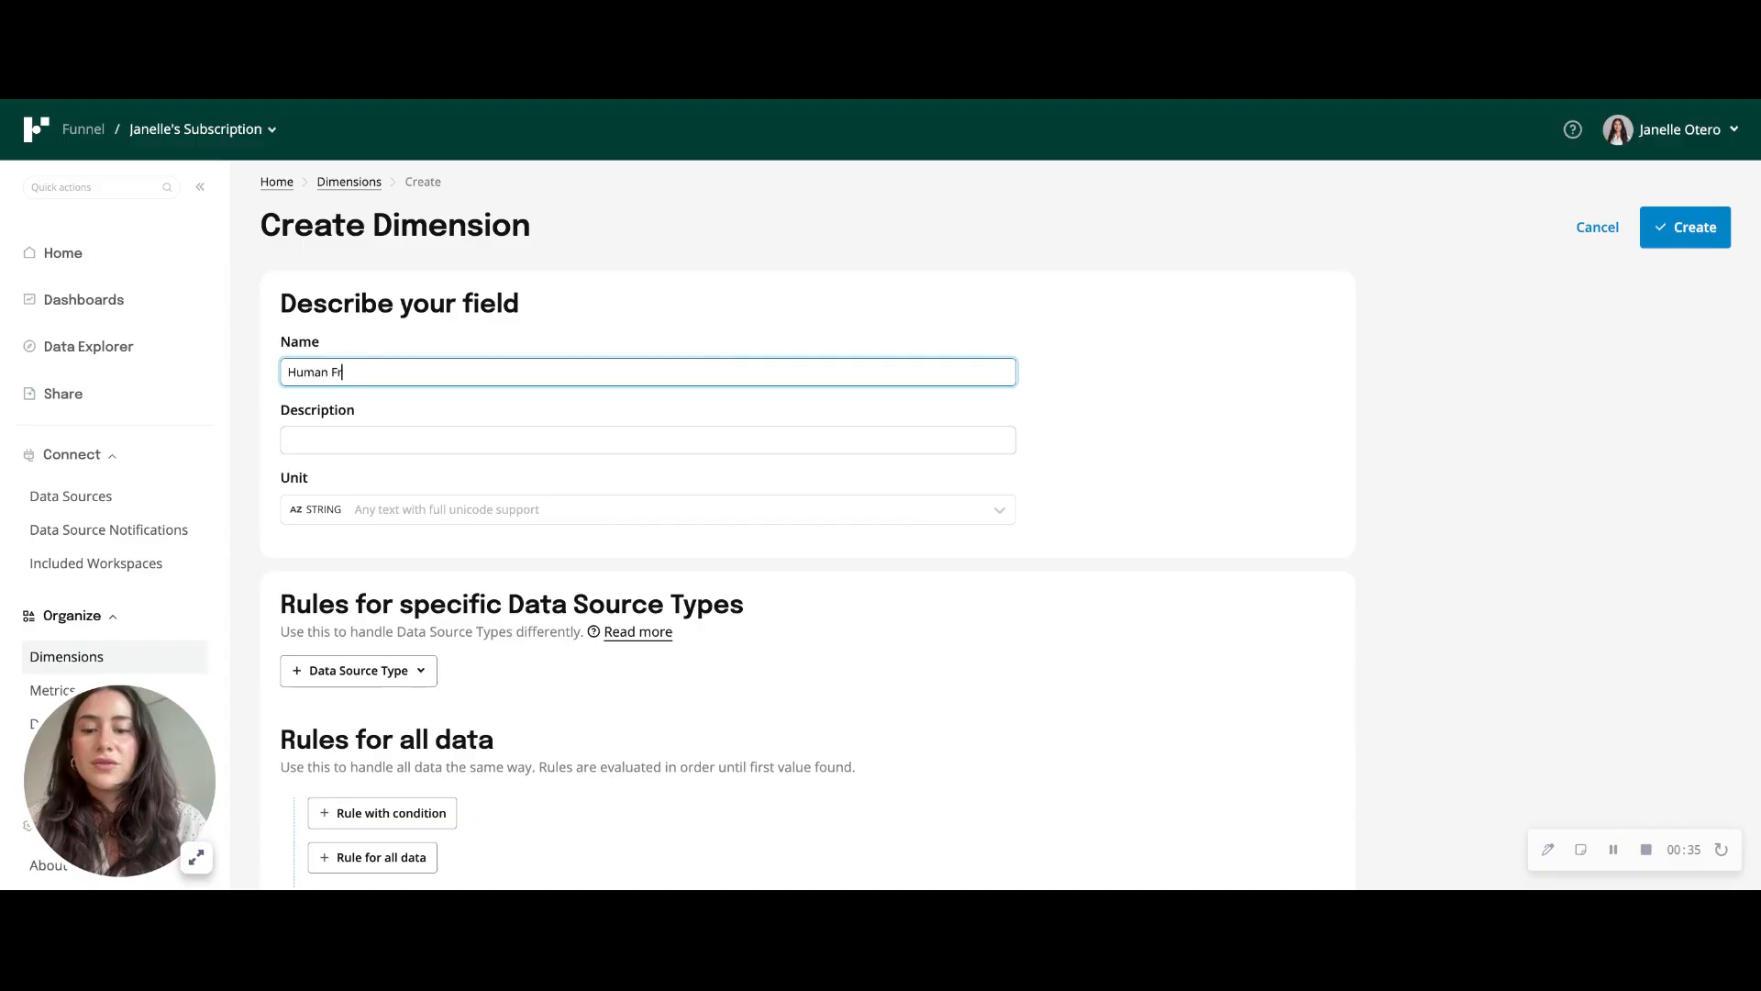
{"action": "type", "text": "iendly Campaigns"}
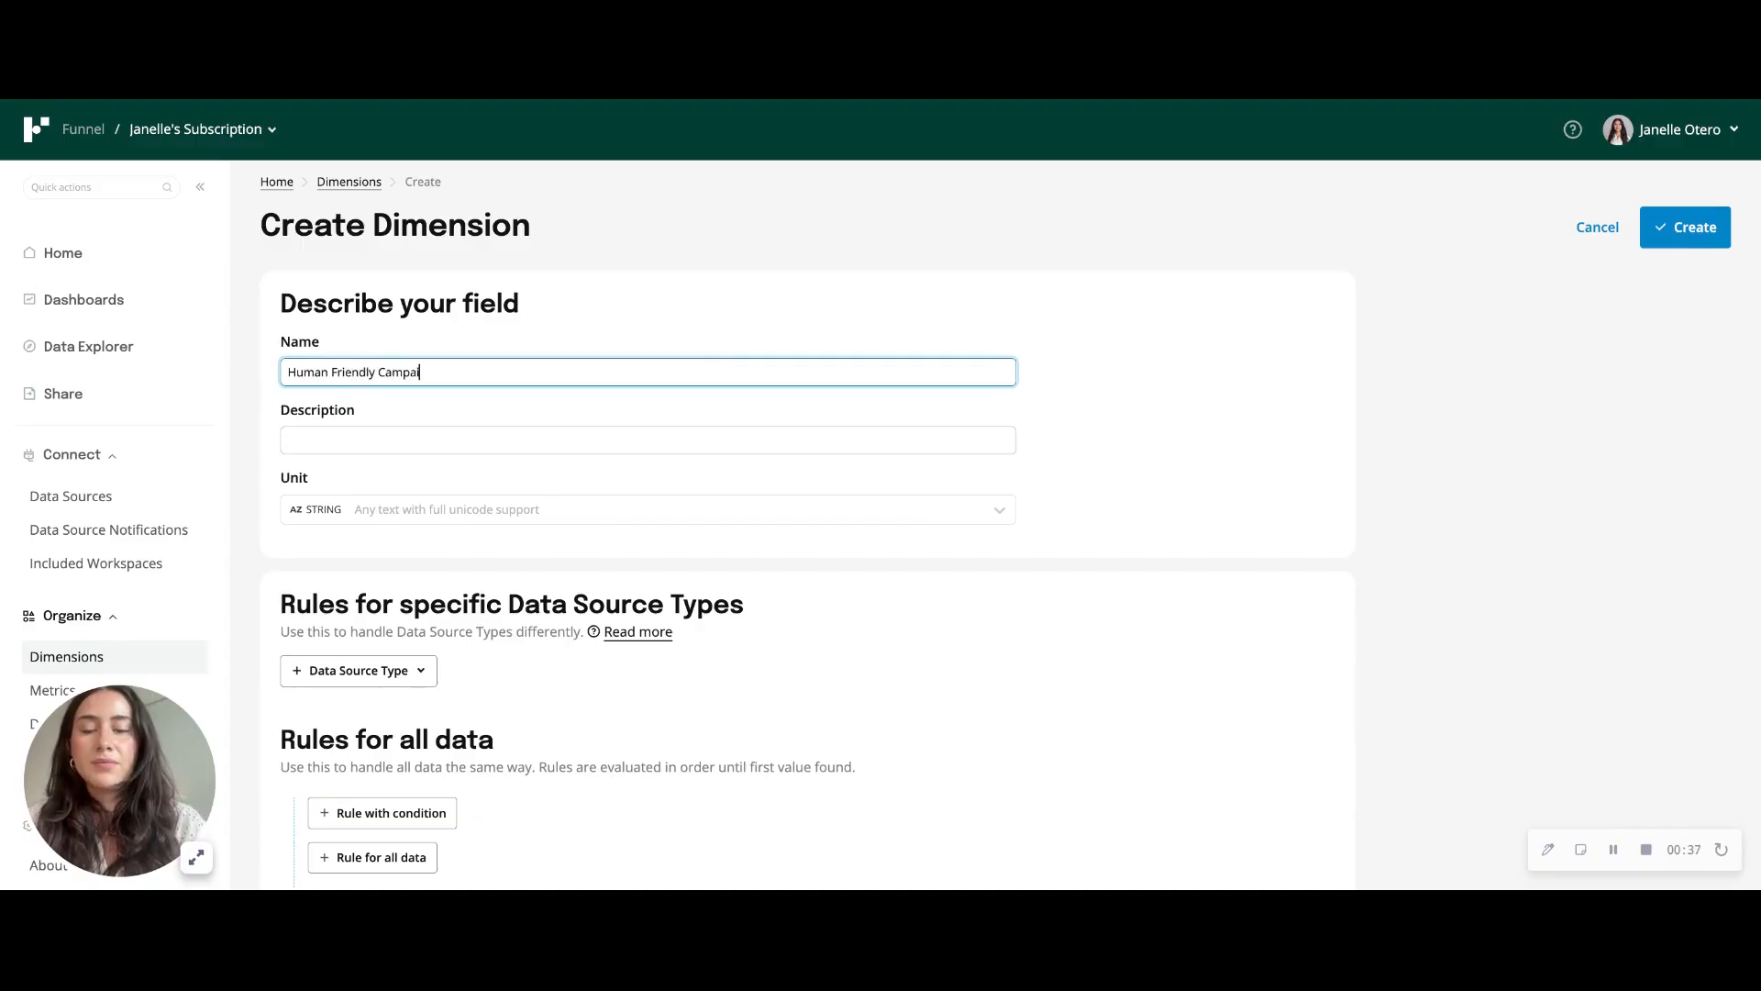
{"action": "key", "text": "BackSpace"}
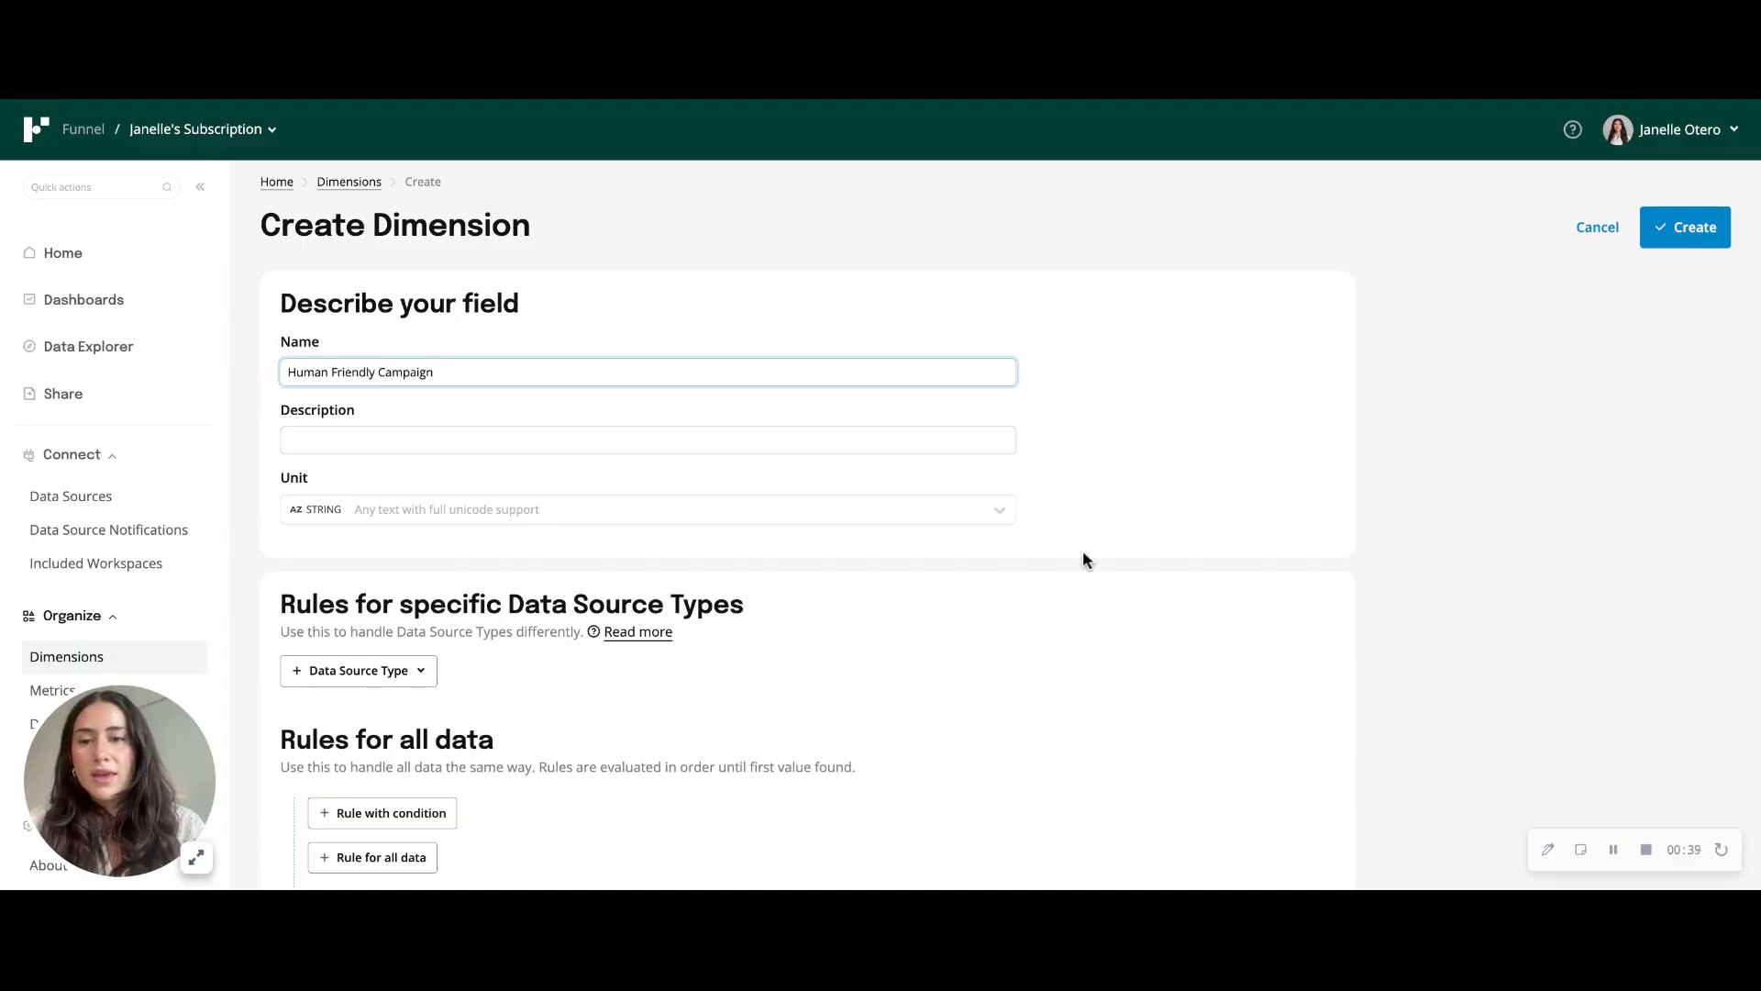
- Add a rule for all data that takes the value of Campaign and follows it with a lookup operation
{"action": "scroll", "coordinate": [1083, 559], "scroll_direction": "down", "scroll_amount": 1}
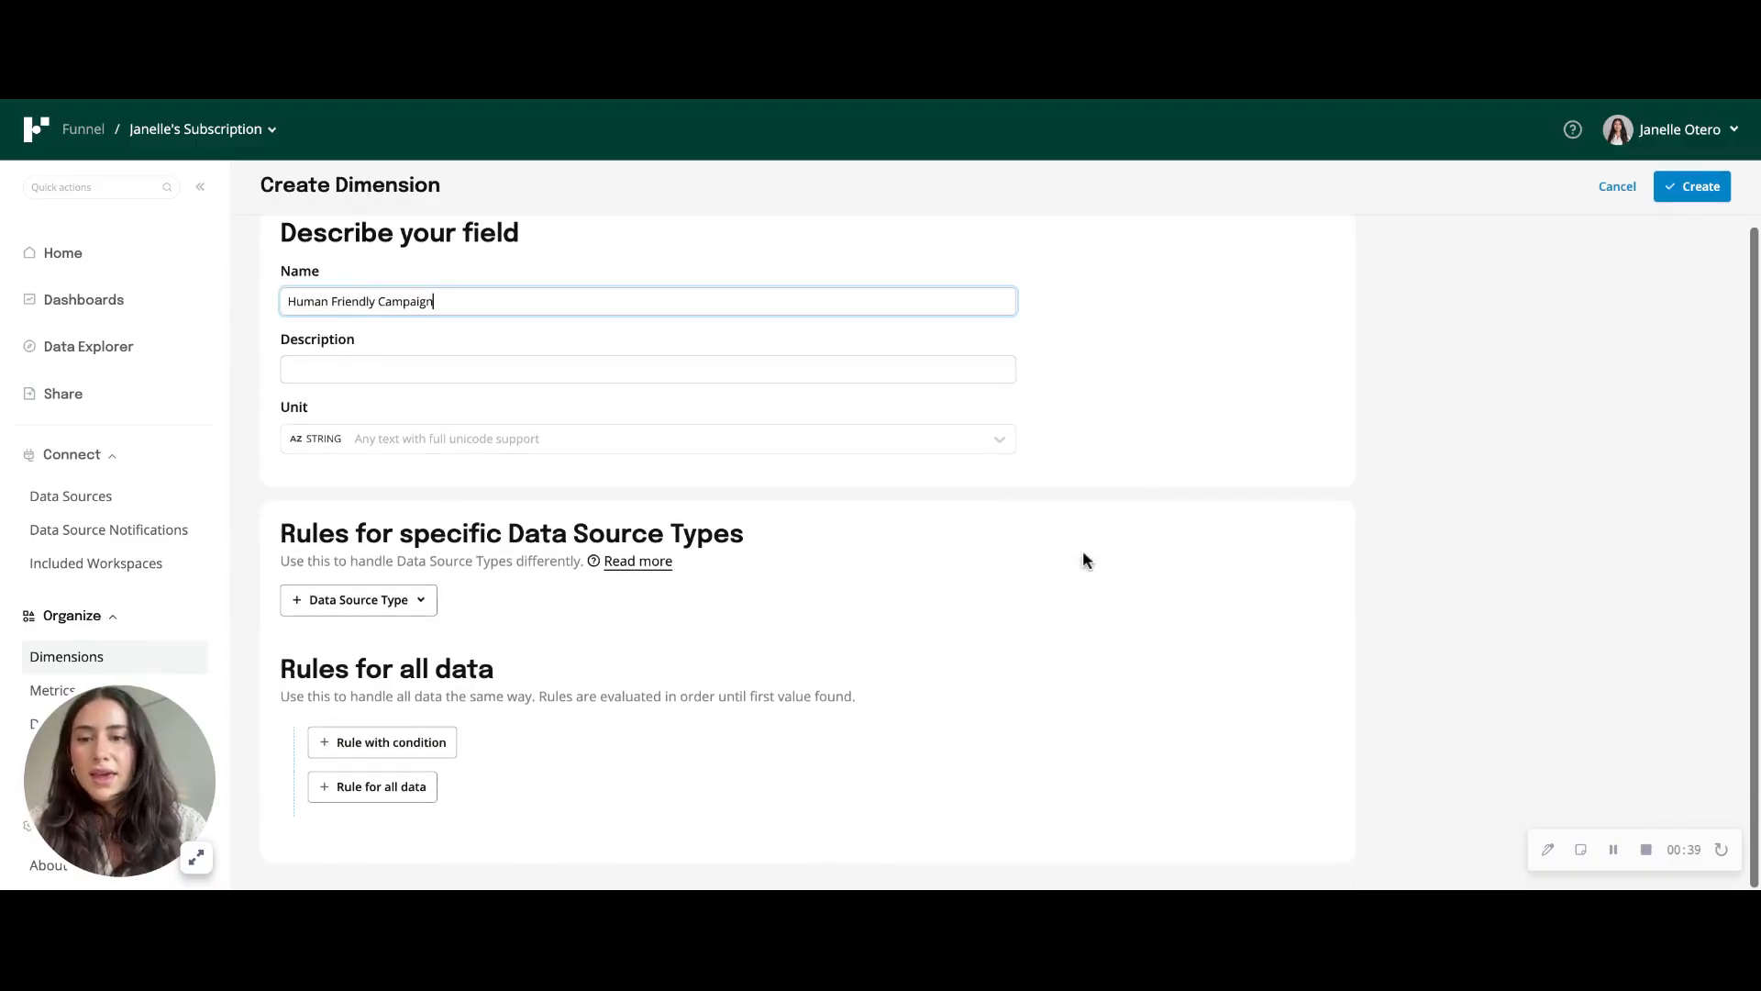
{"action": "left_click", "coordinate": [371, 796]}
{"action": "scroll", "coordinate": [785, 738], "scroll_direction": "down", "scroll_amount": 1}
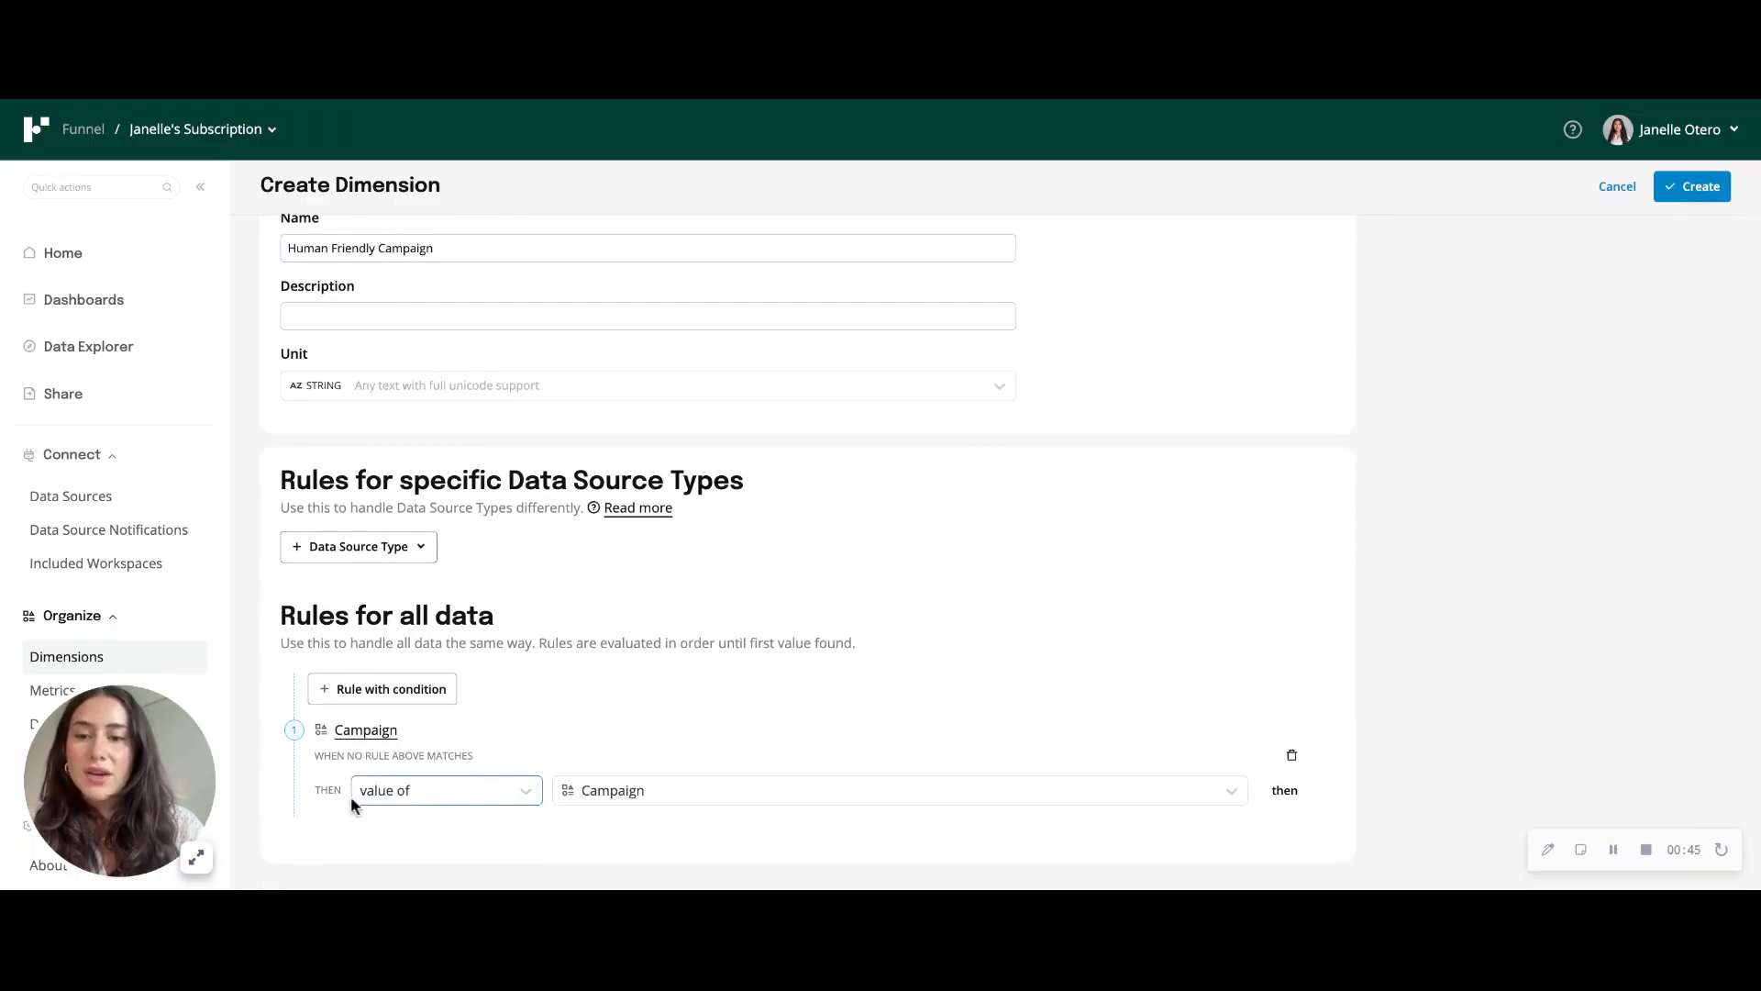
{"action": "left_click", "coordinate": [1287, 802]}
{"action": "left_click", "coordinate": [421, 830]}
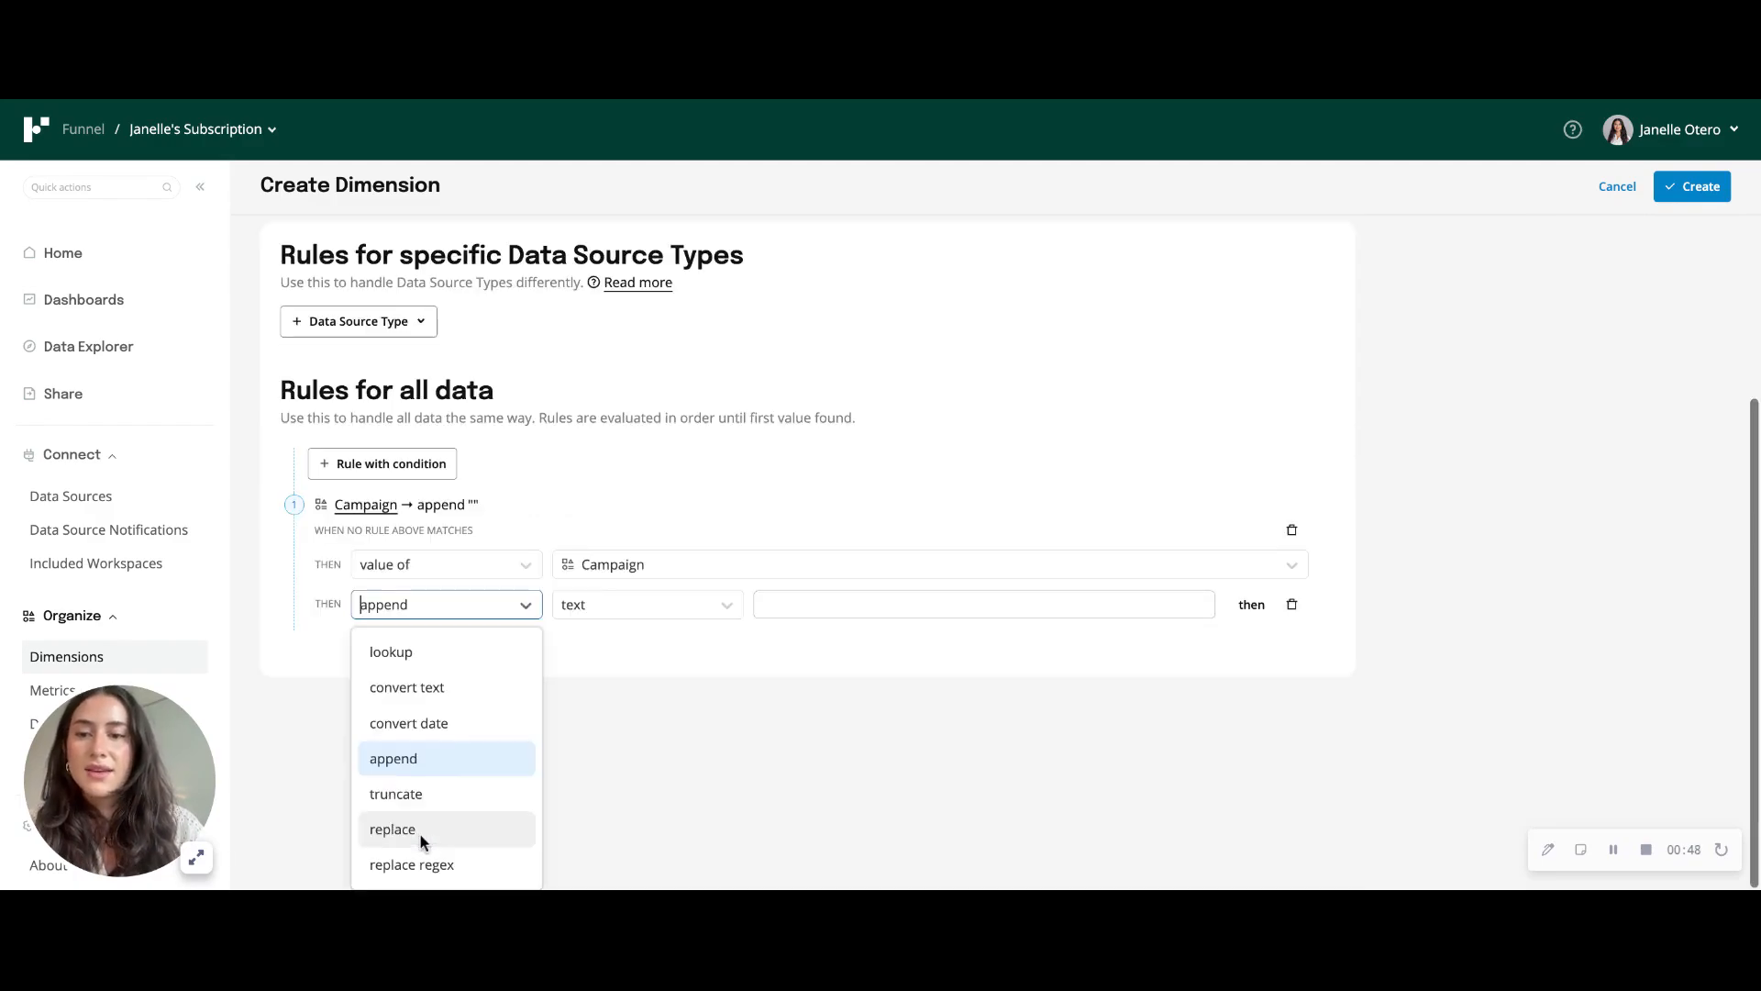
{"action": "left_click", "coordinate": [410, 660]}
{"action": "scroll", "coordinate": [490, 684], "scroll_direction": "down", "scroll_amount": 2}
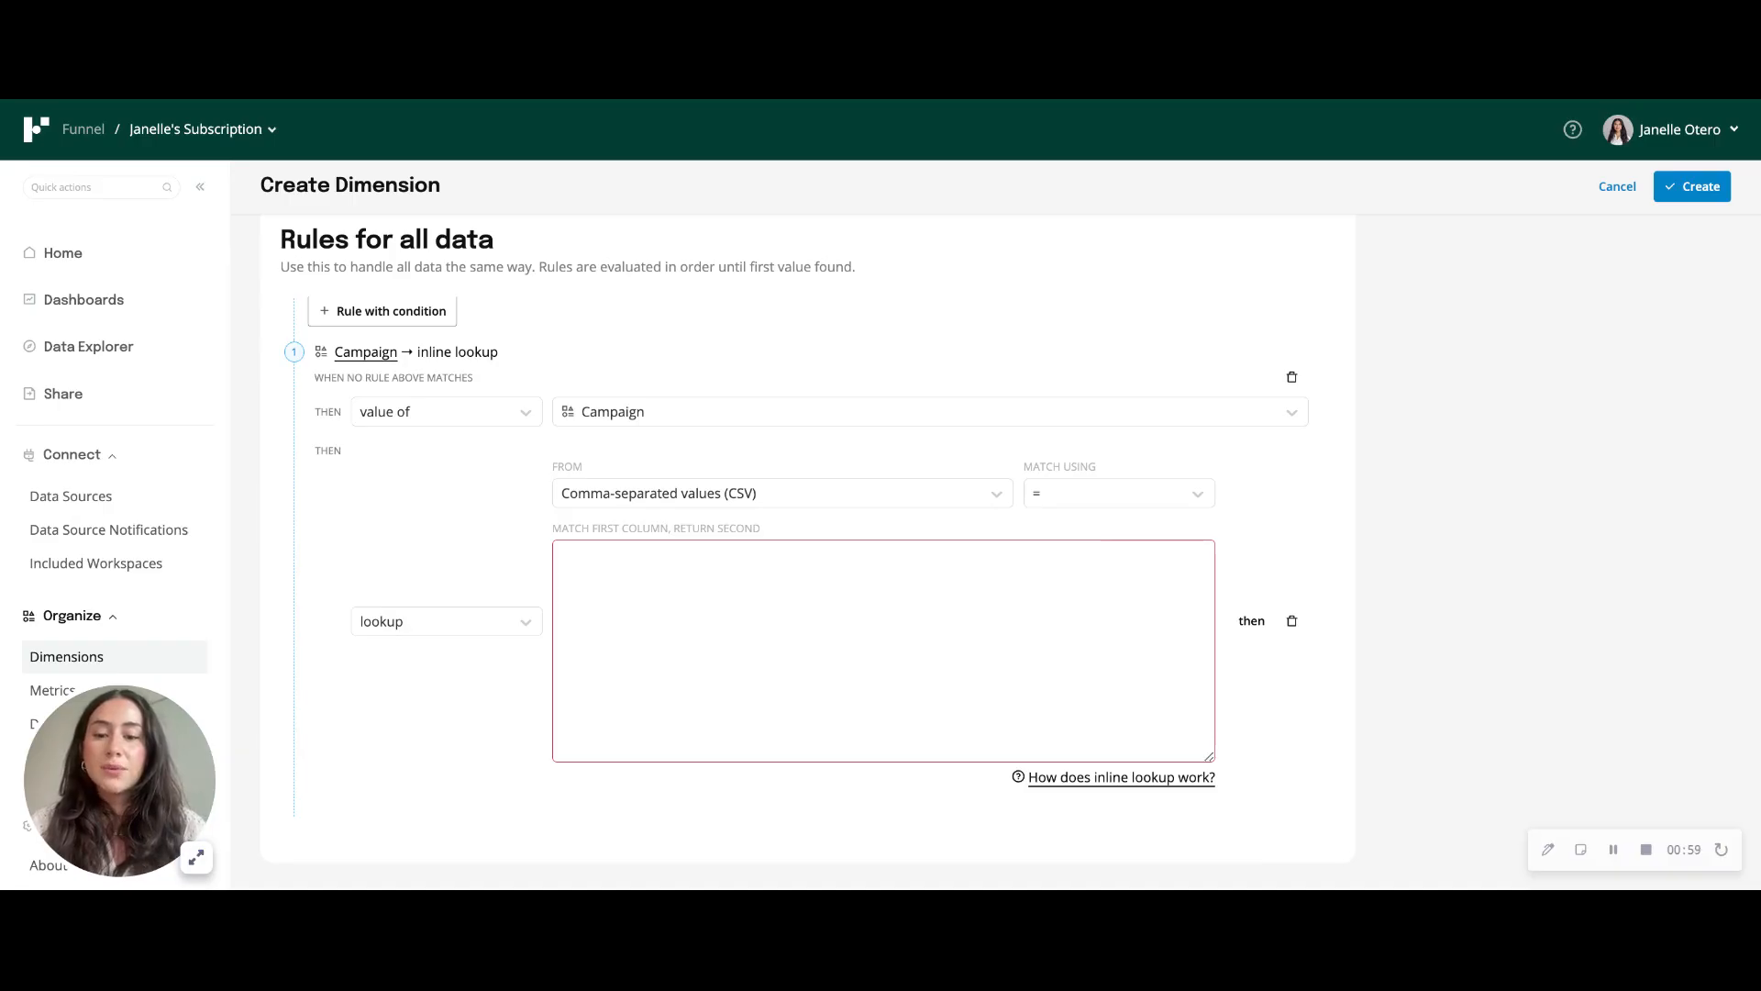
- Paste the CSV list mapping campaign codes to names (ABC1,Summer; ABC2,Winter; and so on) into the lookup and create the dimension
{"action": "left_click", "coordinate": [605, 573]}
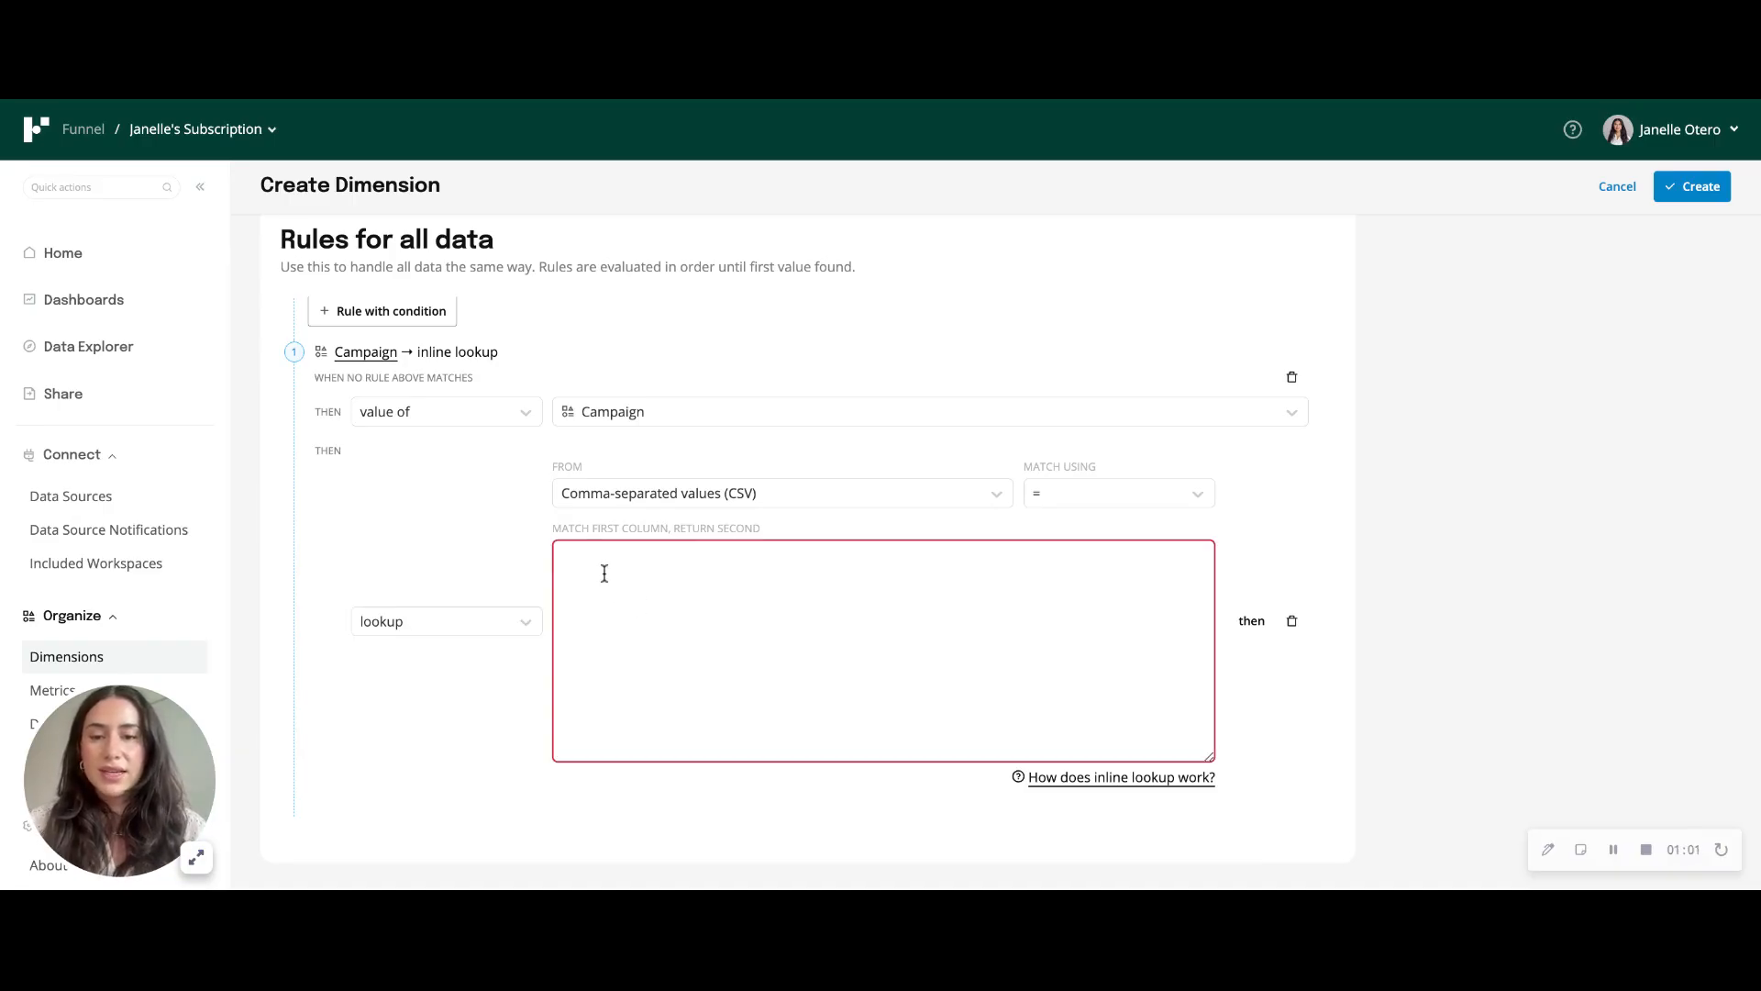
{"action": "key", "text": "ctrl+v"}
{"action": "scroll", "coordinate": [700, 612], "scroll_direction": "up", "scroll_amount": 1}
{"action": "scroll", "coordinate": [700, 612], "scroll_direction": "up", "scroll_amount": 6}
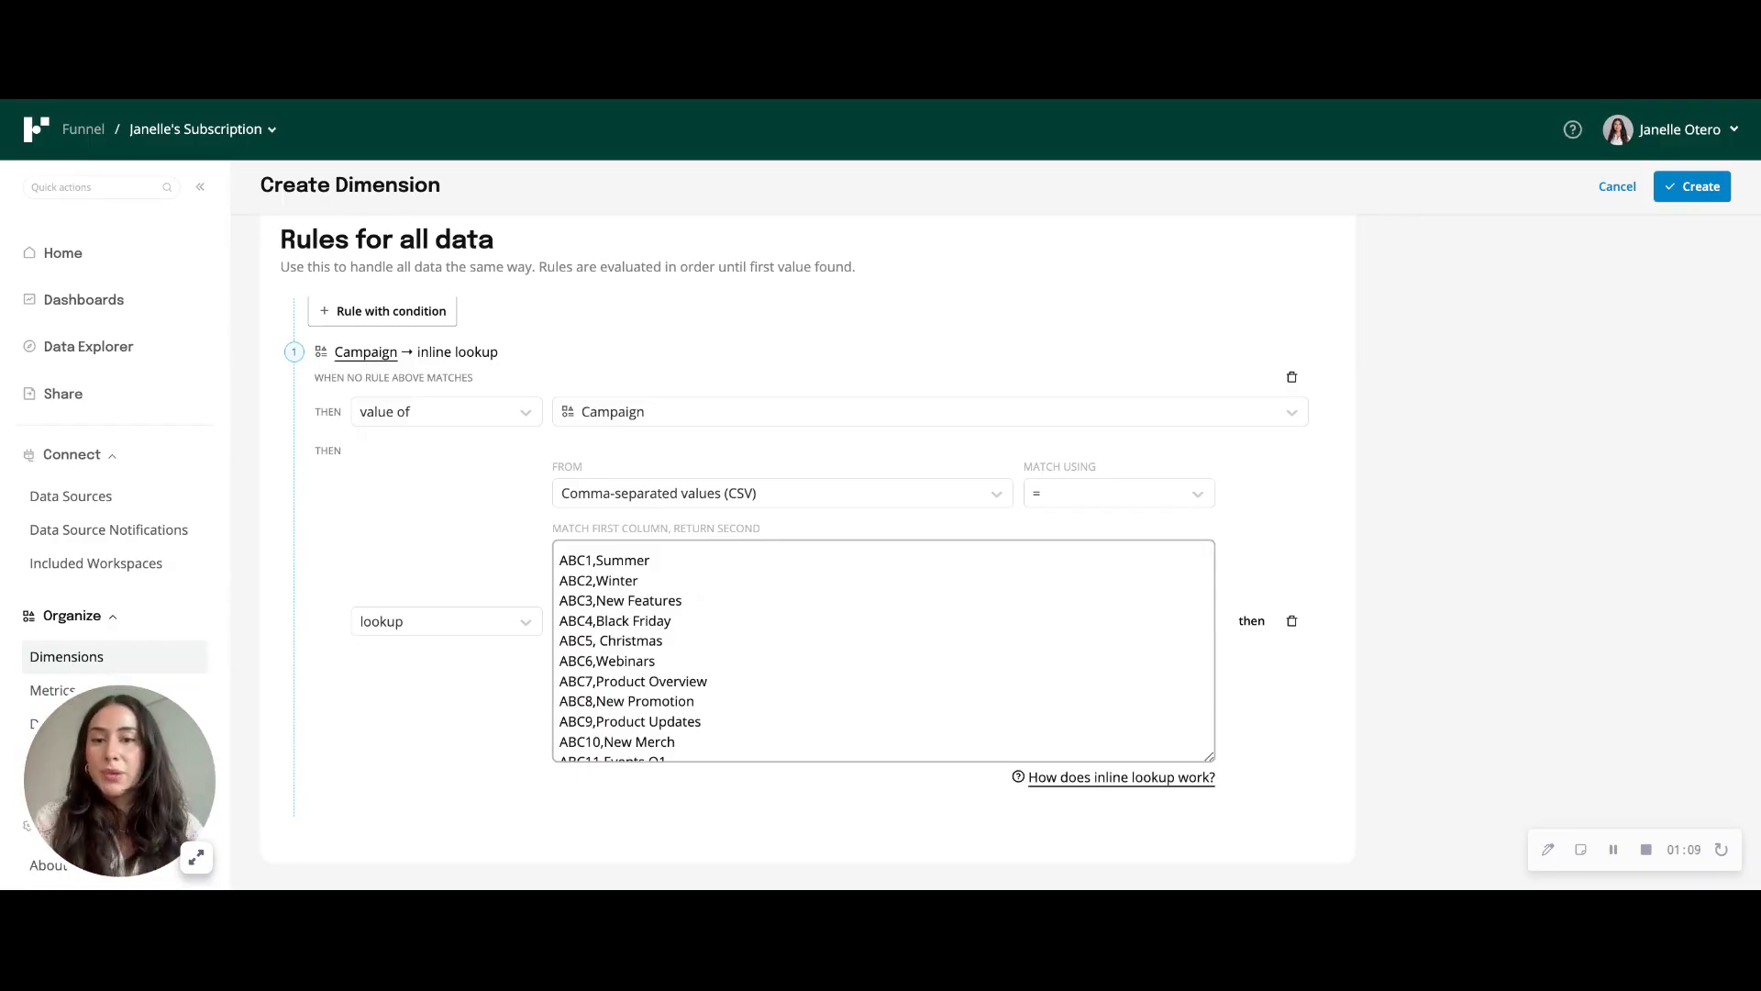
{"action": "left_click_drag", "start_coordinate": [597, 562], "coordinate": [645, 581]}
{"action": "left_click", "coordinate": [597, 582]}
{"action": "left_click", "coordinate": [681, 642]}
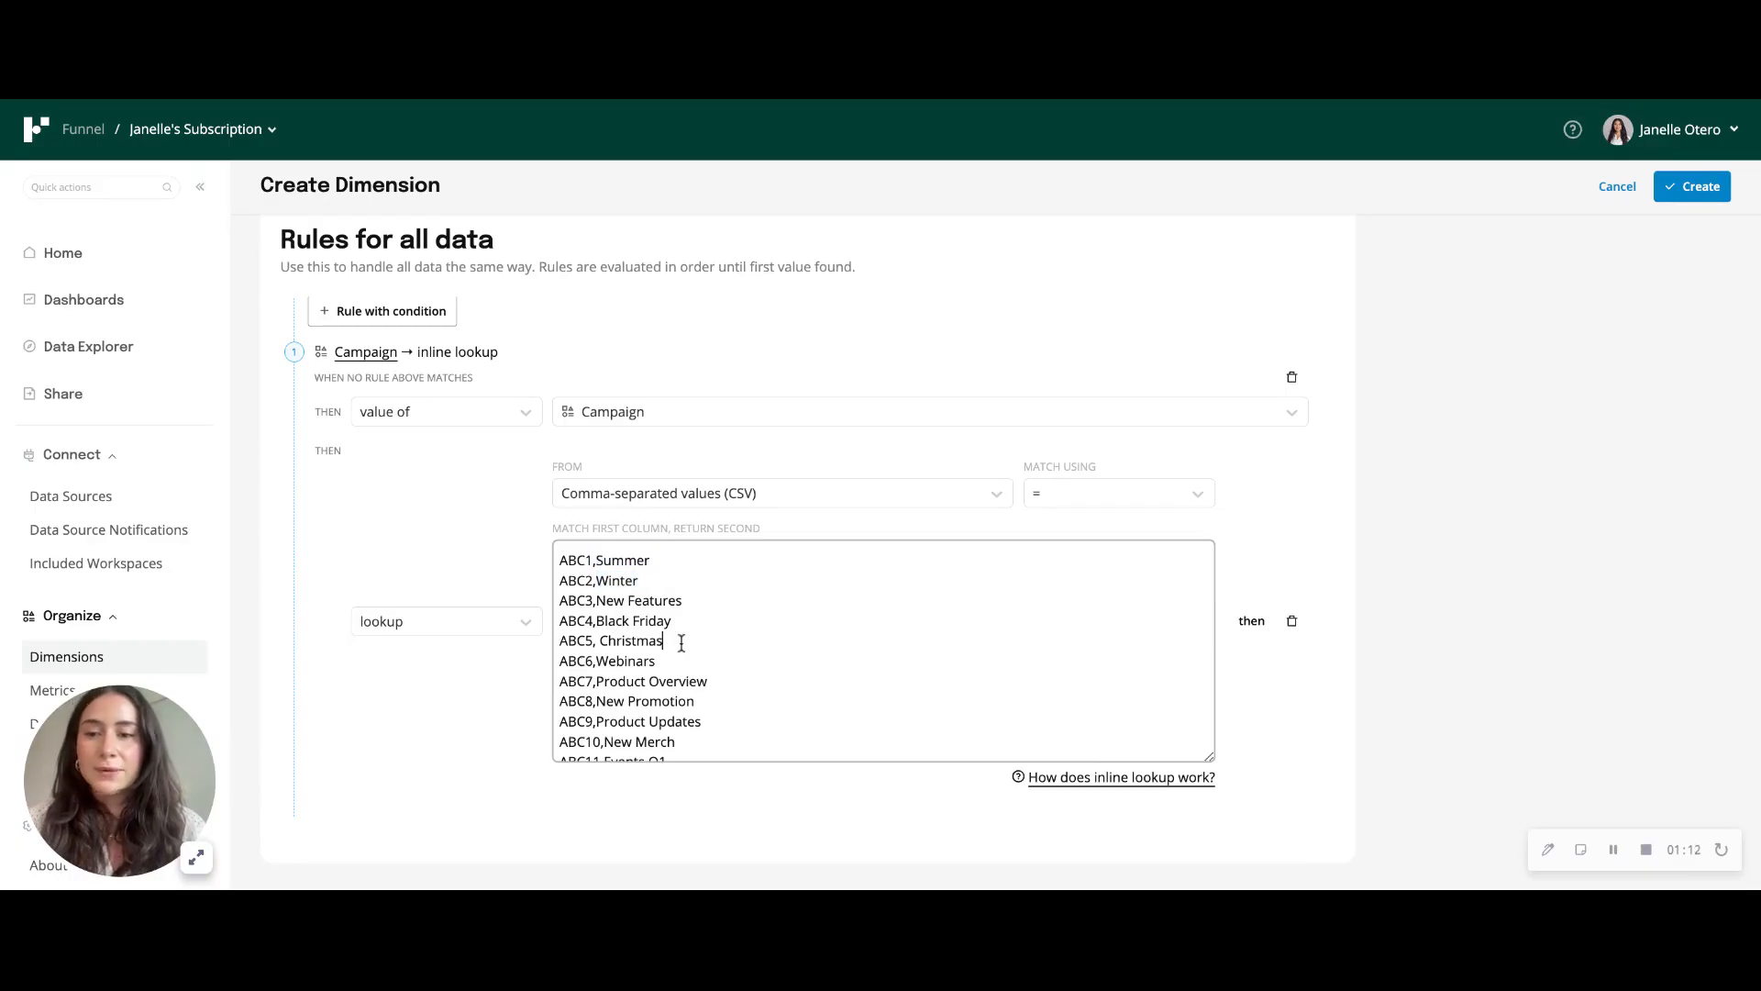
{"action": "left_click", "coordinate": [1697, 189]}
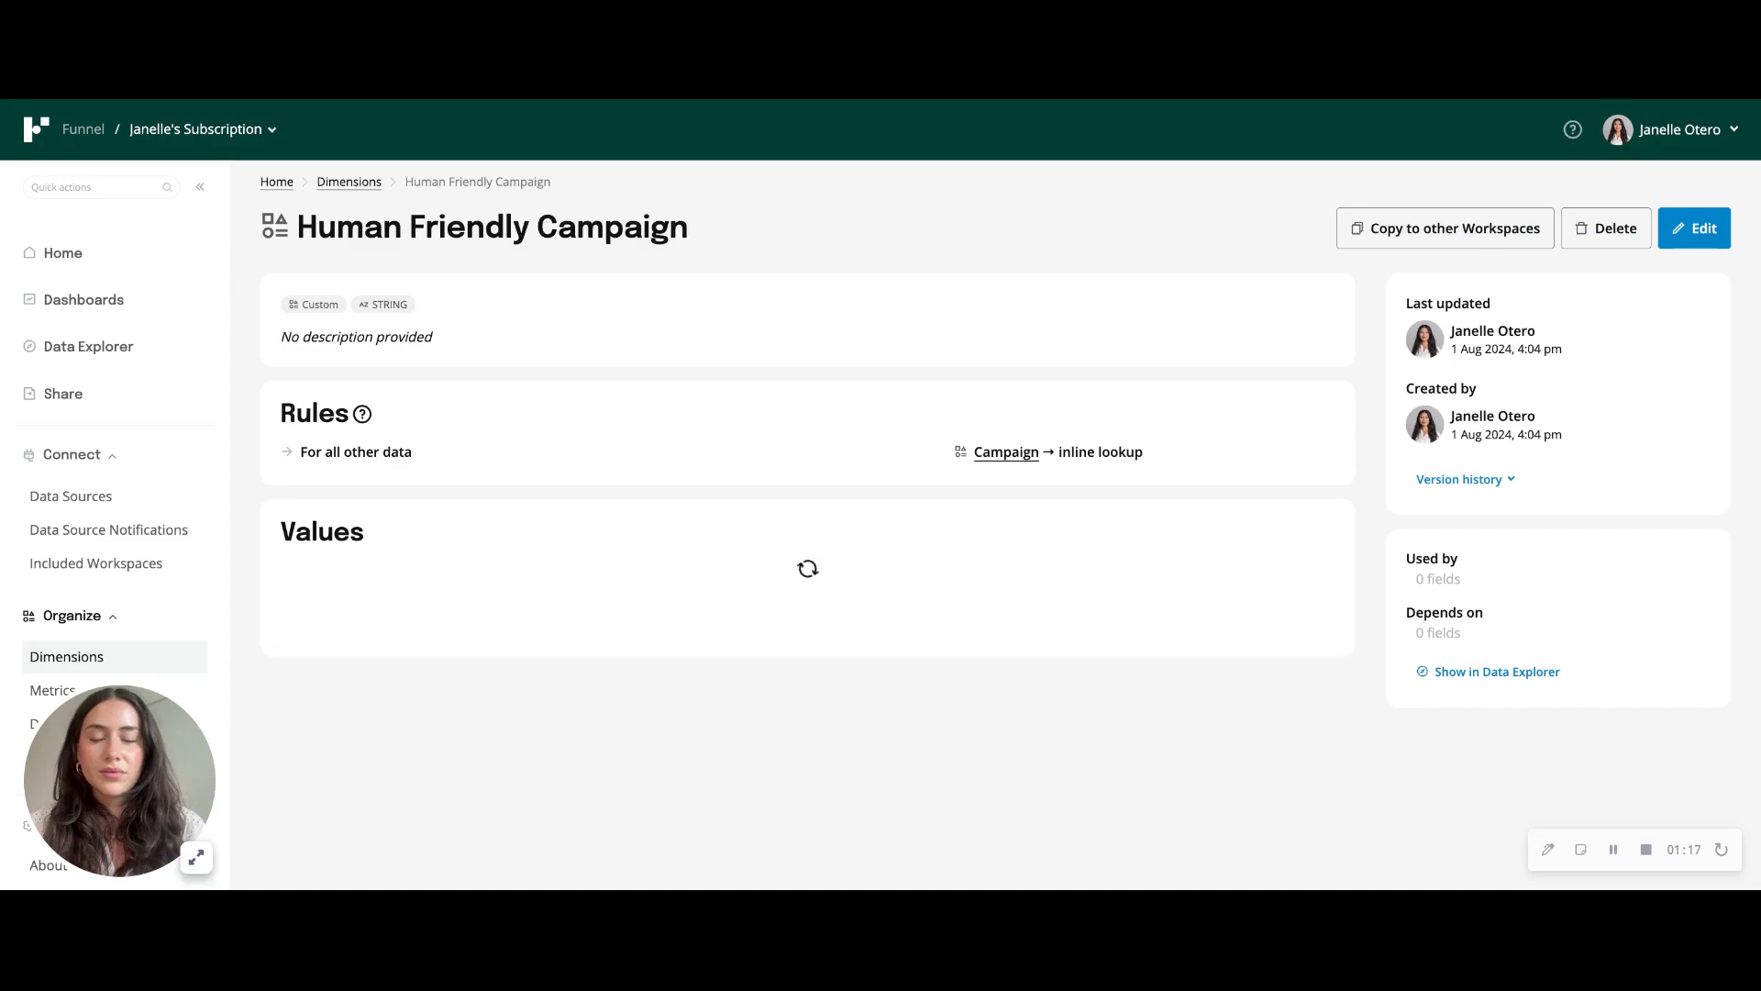
- Add the custom Human Friendly Campaign field to the Data Explorer table and load the data
{"action": "left_click", "coordinate": [58, 359]}
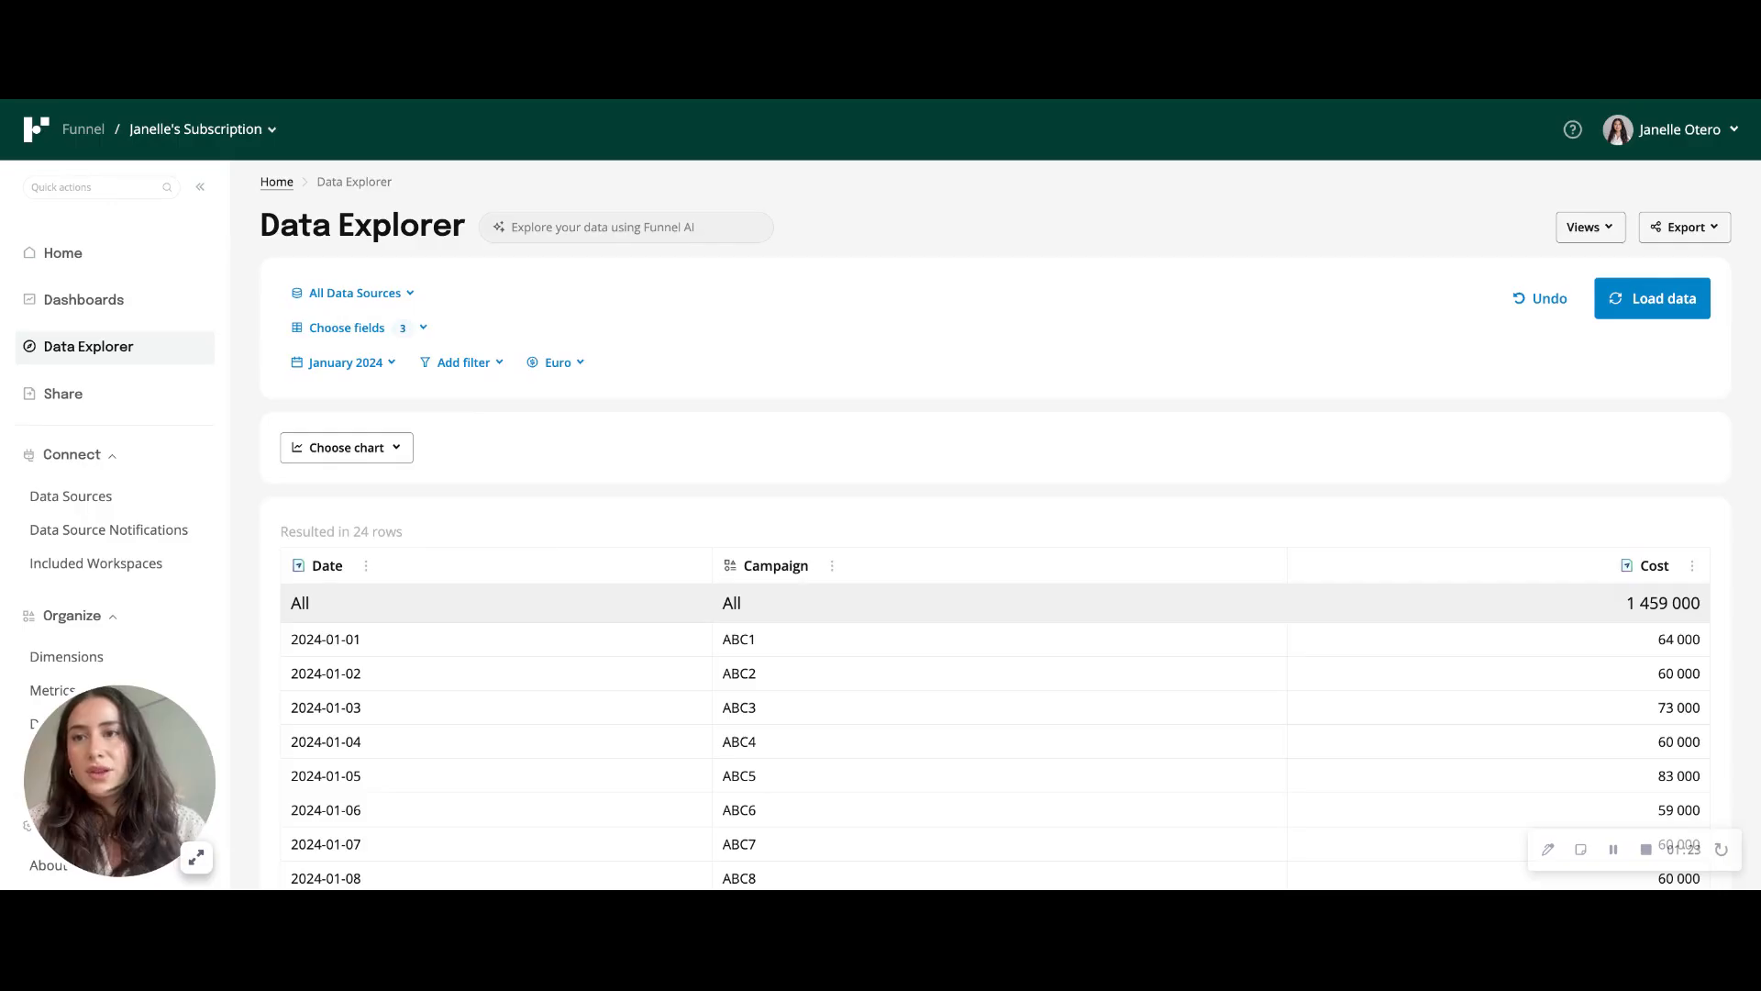
{"action": "key", "text": "super+r"}
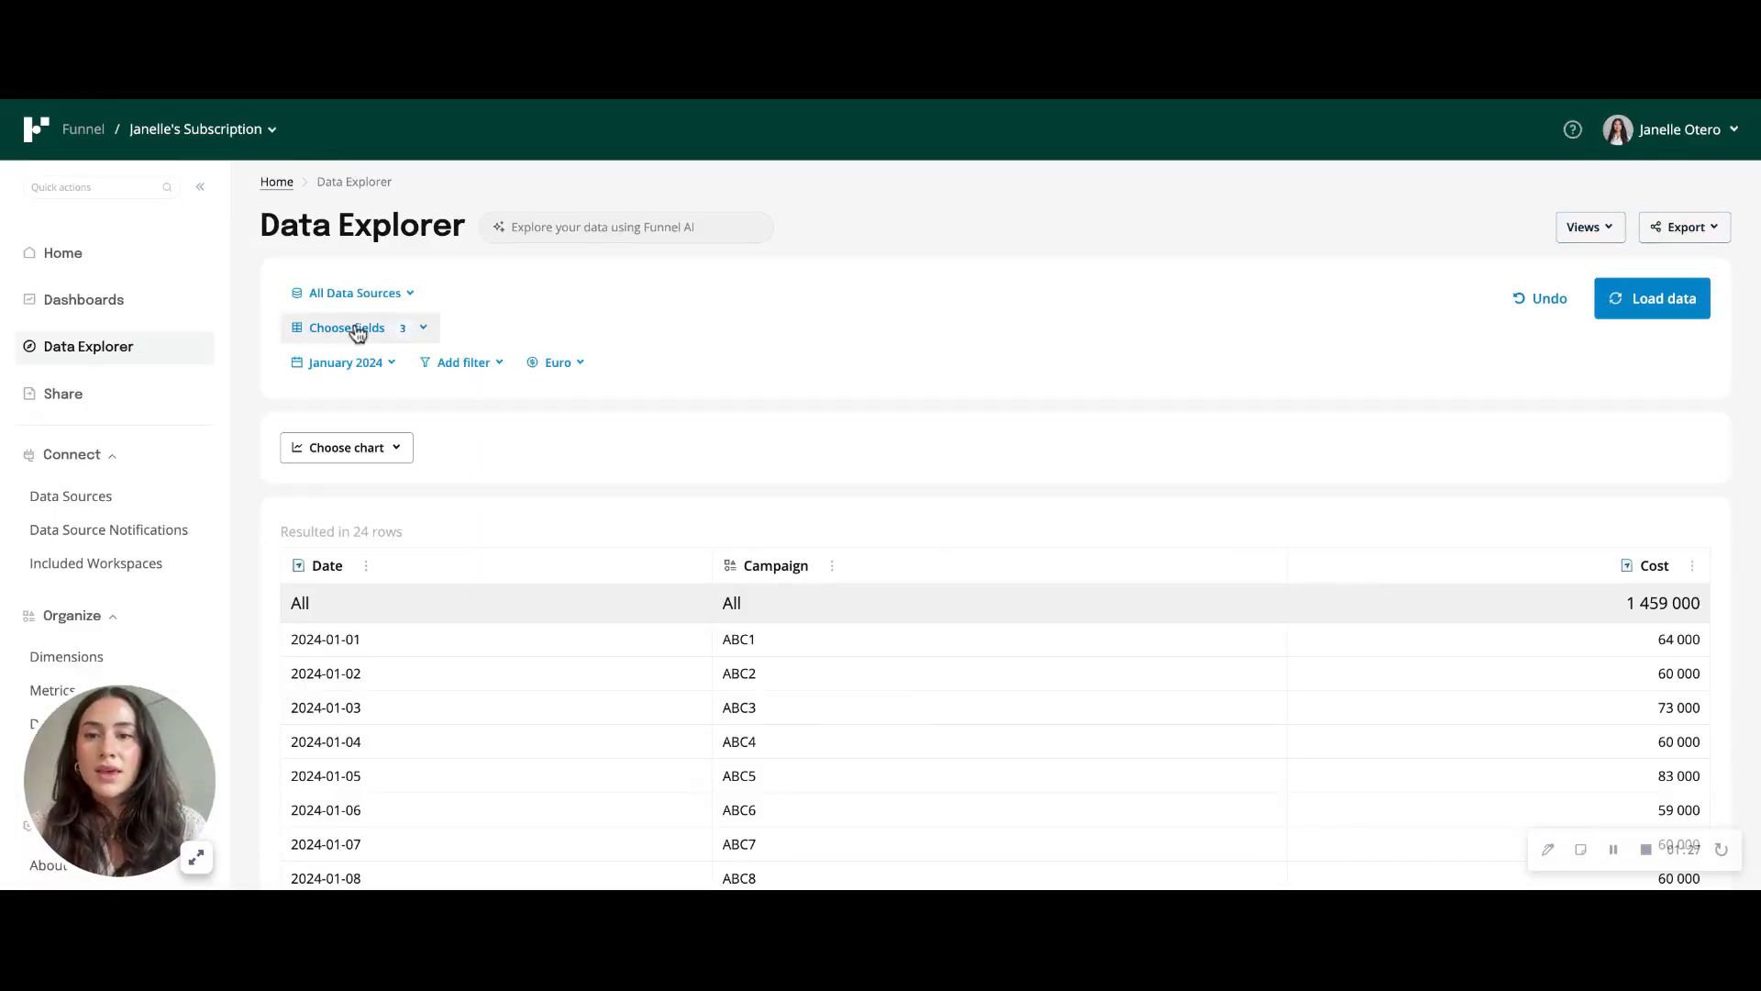
{"action": "left_click", "coordinate": [358, 332]}
{"action": "left_click", "coordinate": [408, 433]}
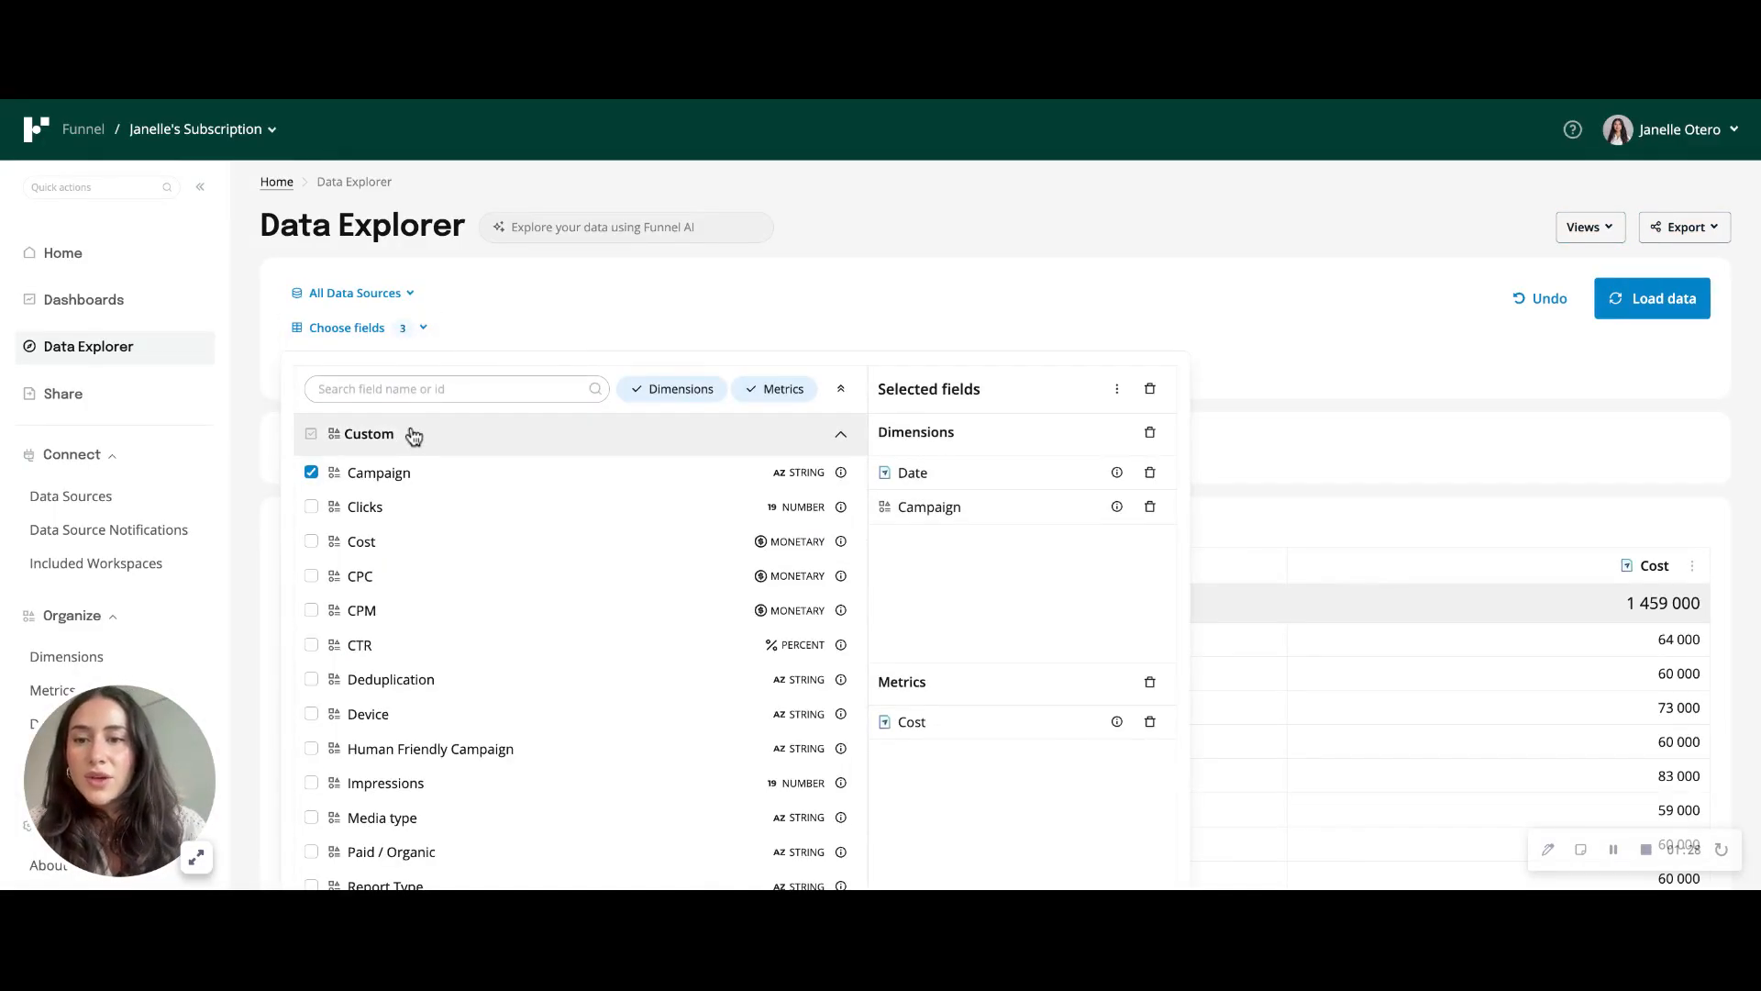
{"action": "left_click", "coordinate": [443, 752]}
{"action": "left_click", "coordinate": [1645, 291]}
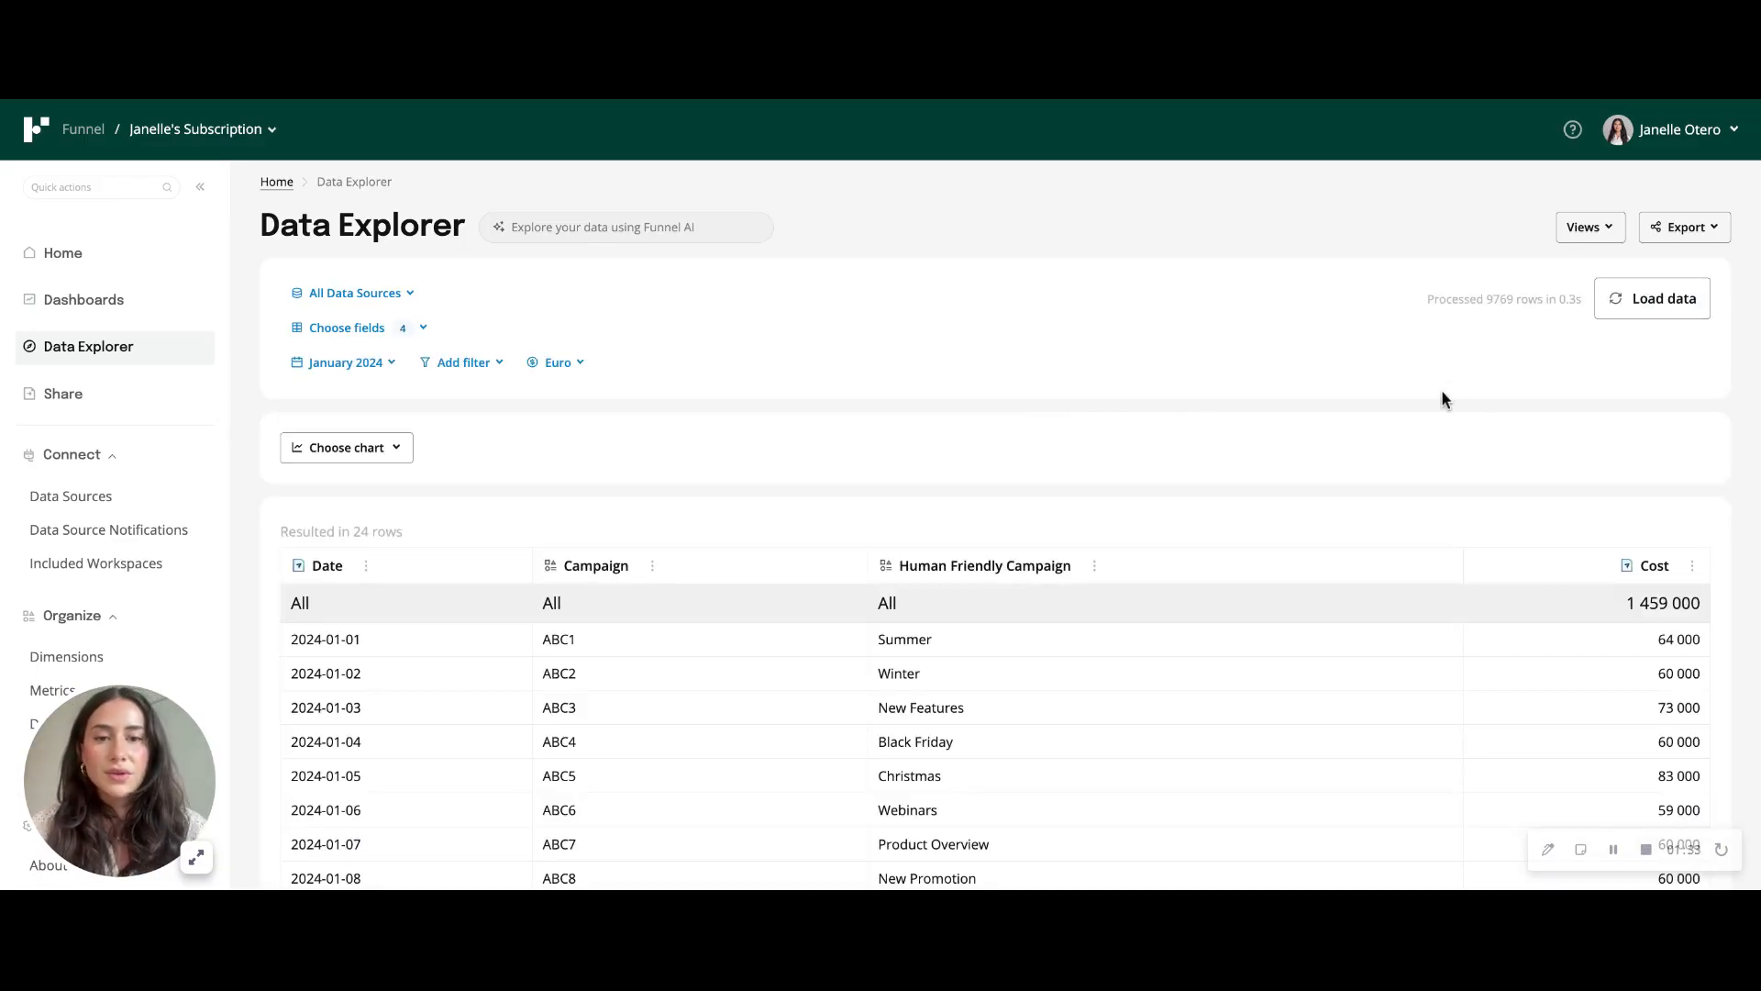
{"action": "scroll", "coordinate": [1183, 587], "scroll_direction": "down", "scroll_amount": 5}
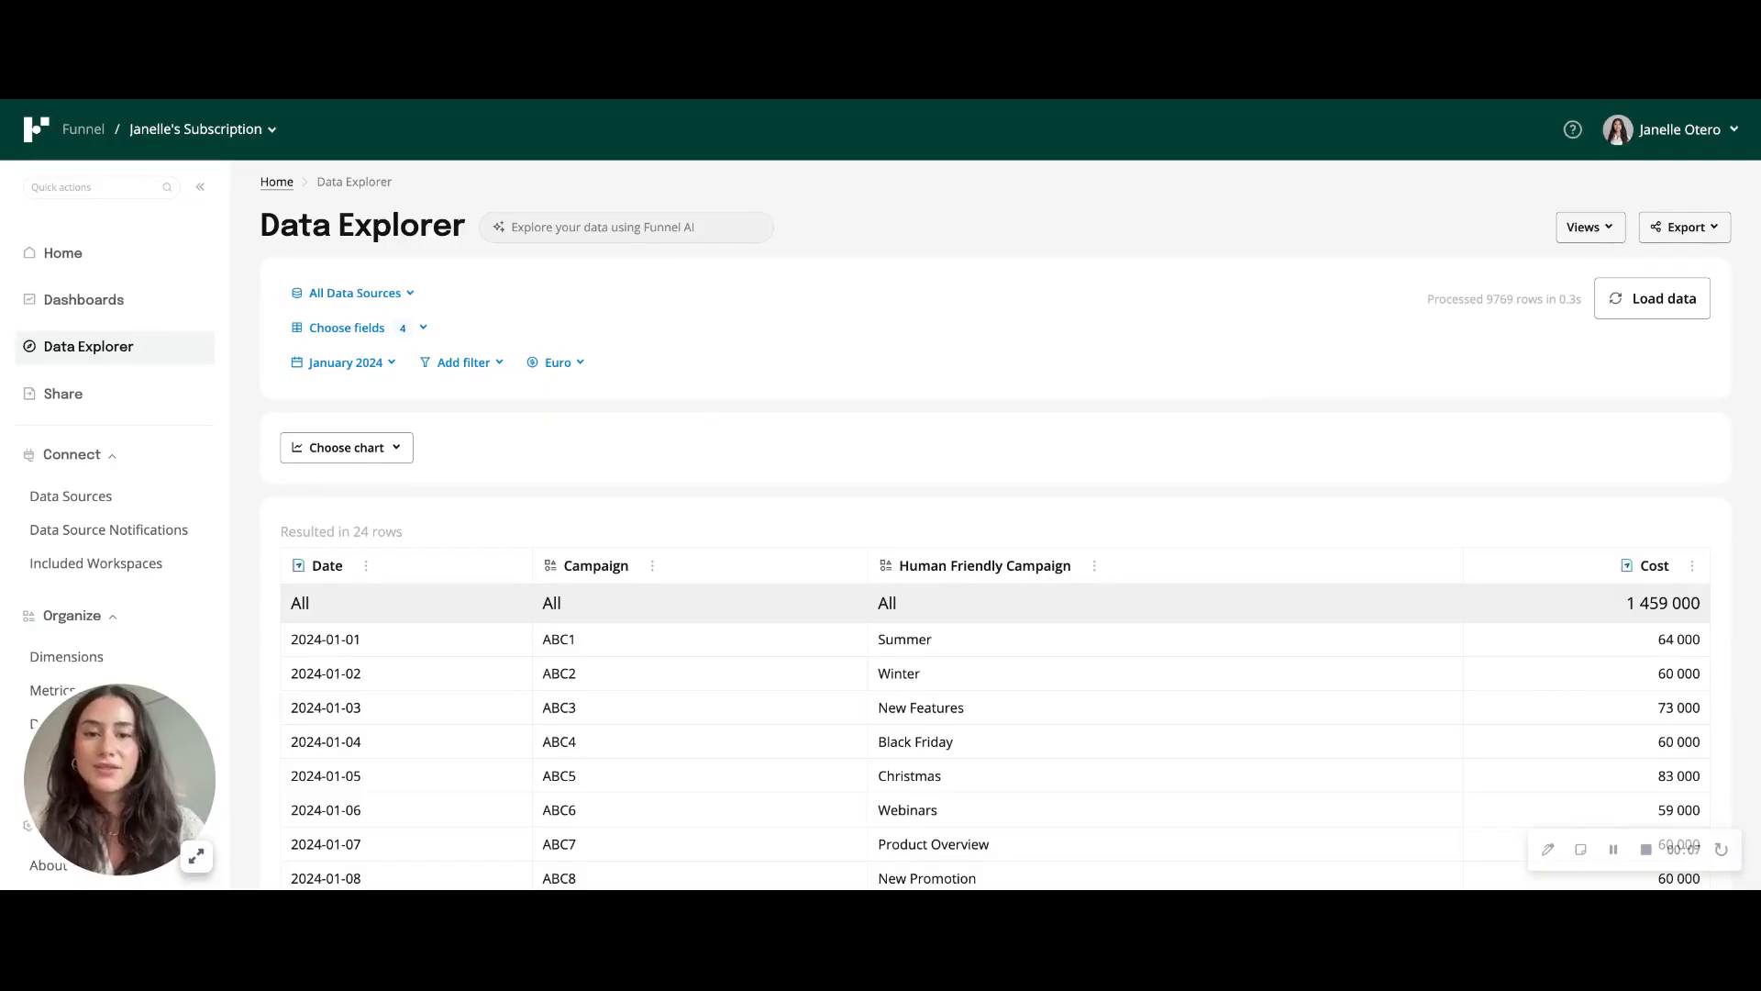
- Review the Cost (CAMPAIGN - Human Friendly) - Sheet1 data source and its Google Sheets columns of campaign codes and friendly names
{"action": "left_click", "coordinate": [126, 499]}
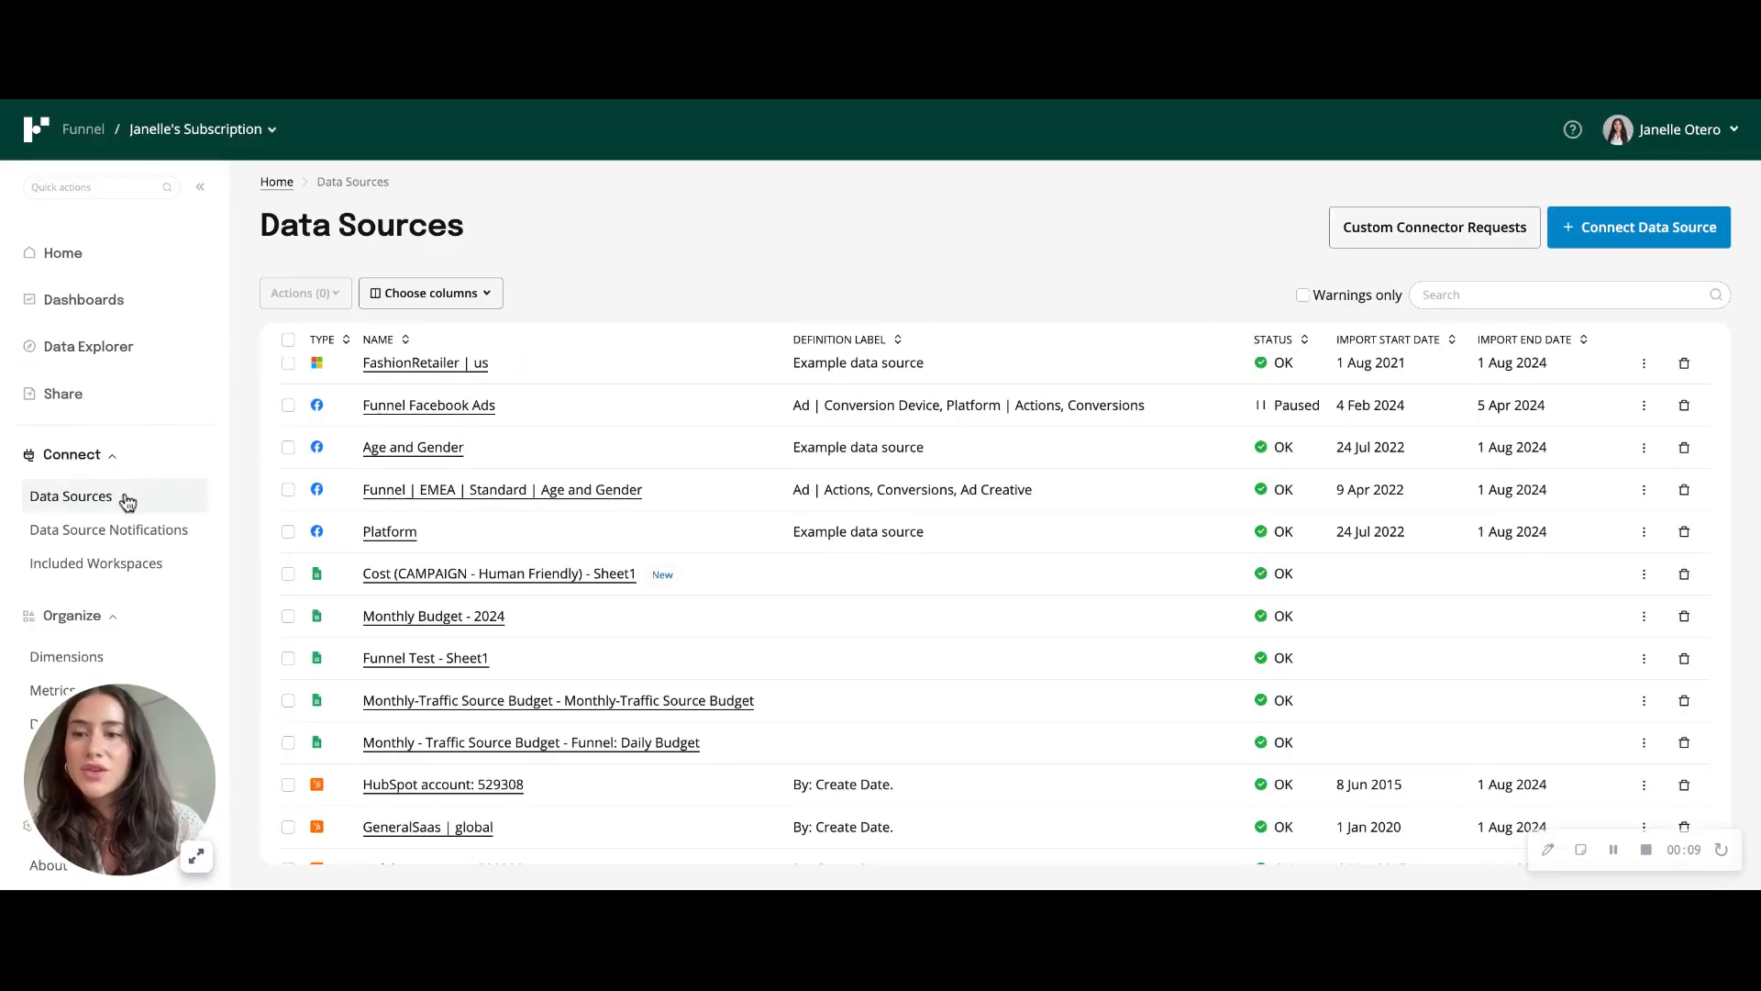
{"action": "triple_click", "coordinate": [645, 578]}
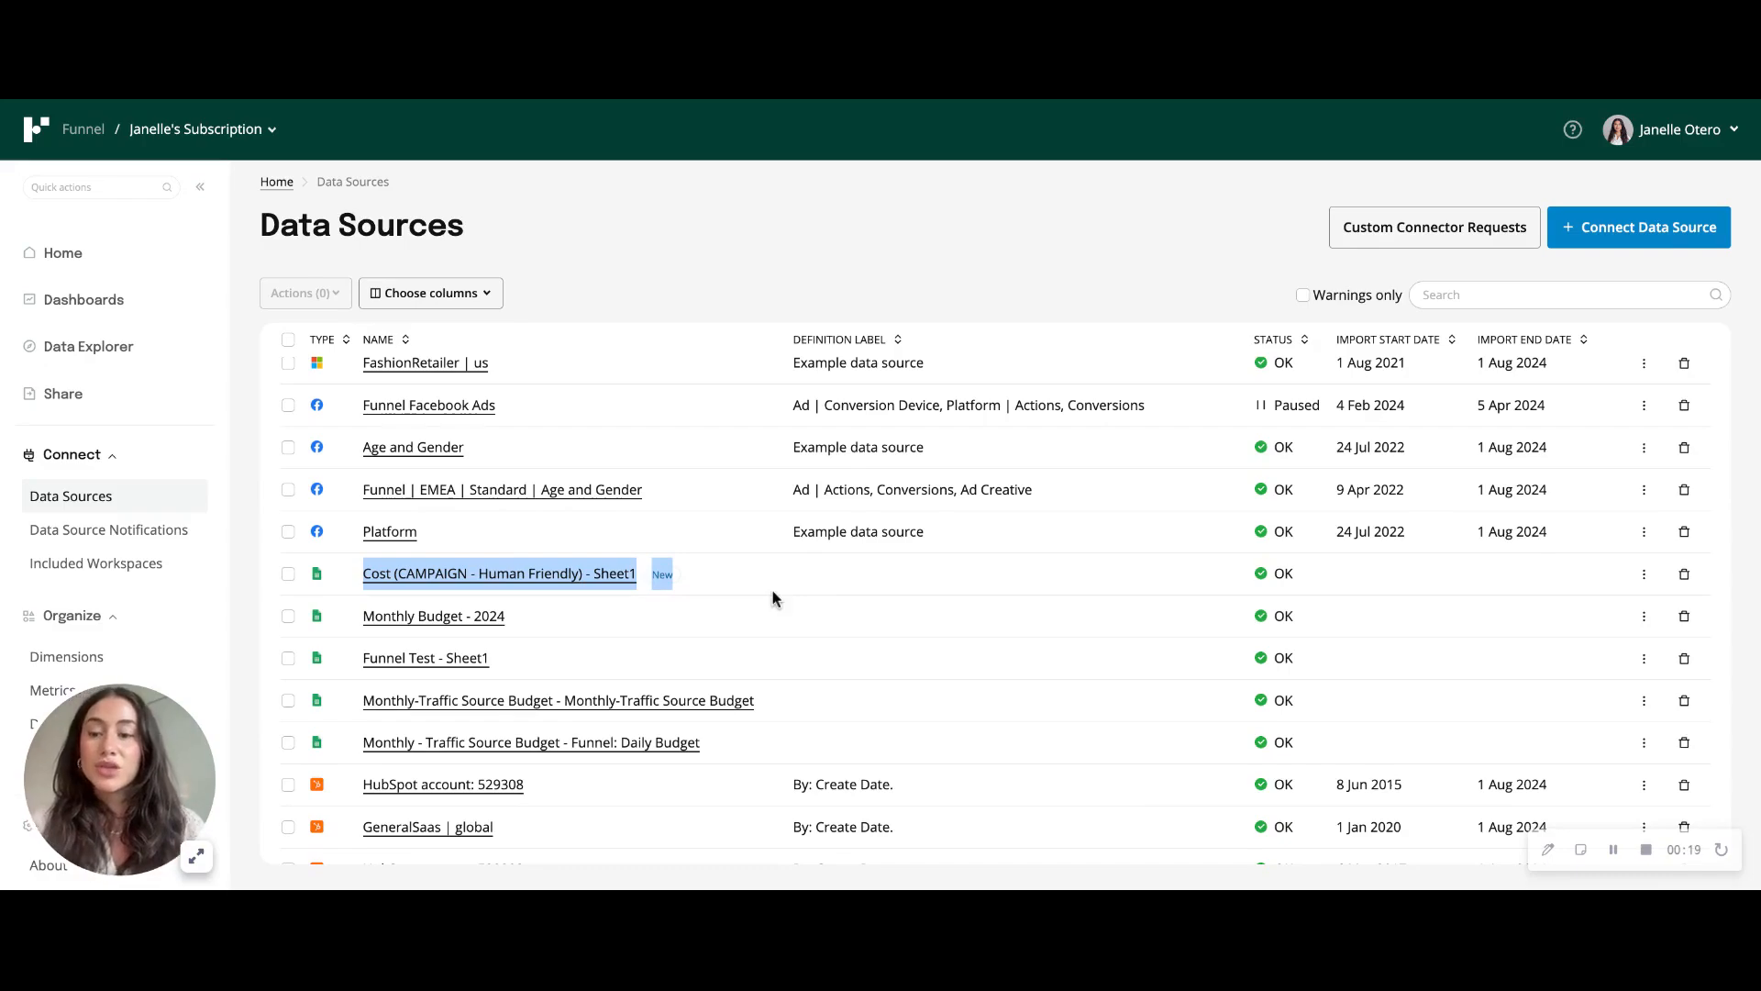
{"action": "left_click", "coordinate": [1058, 107]}
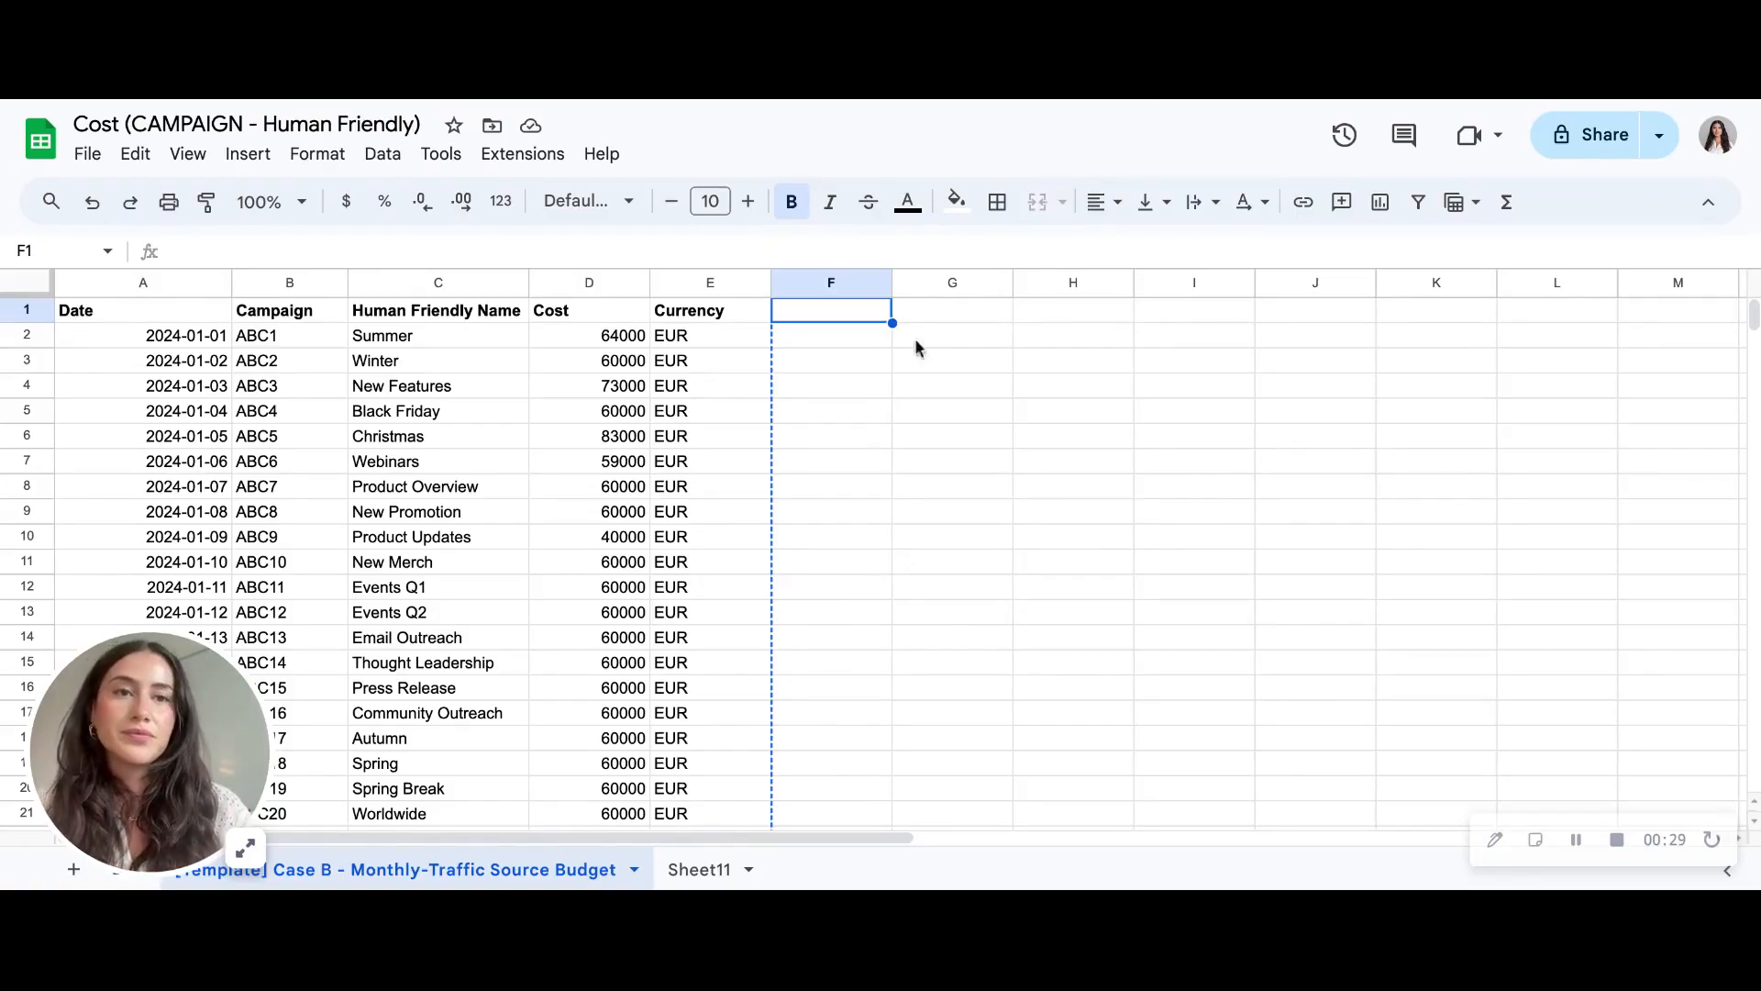
{"action": "left_click", "coordinate": [1168, 100]}
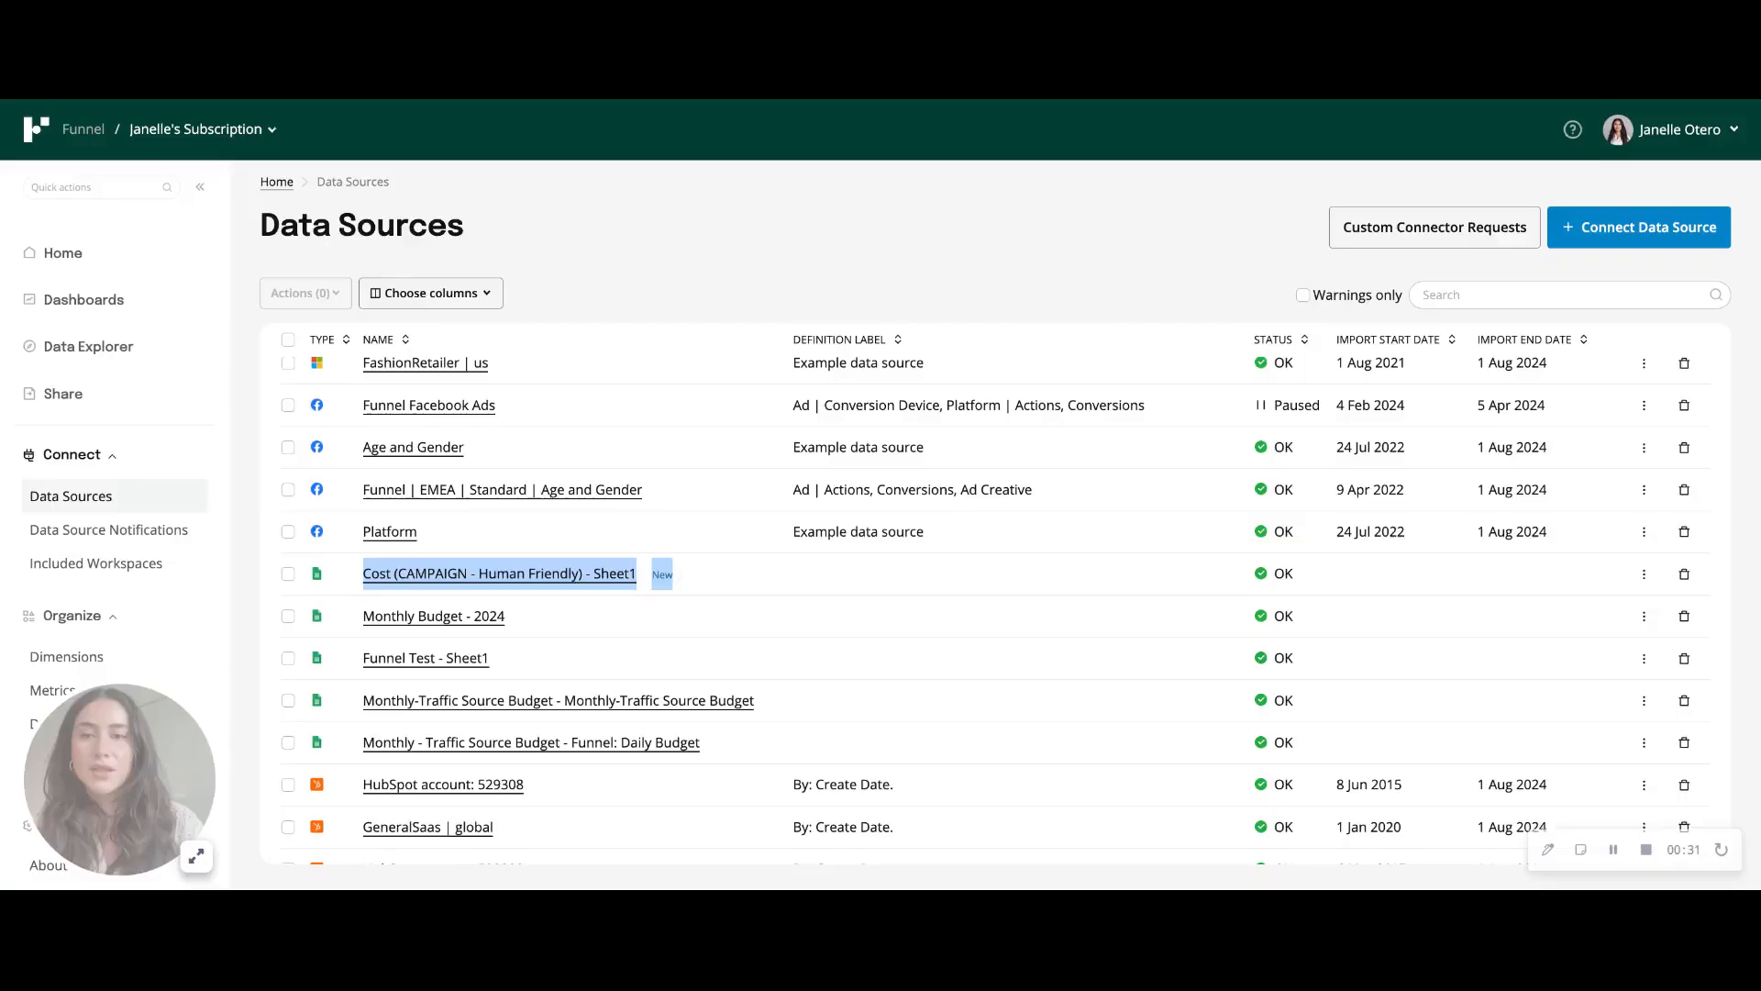
{"action": "left_click", "coordinate": [708, 263]}
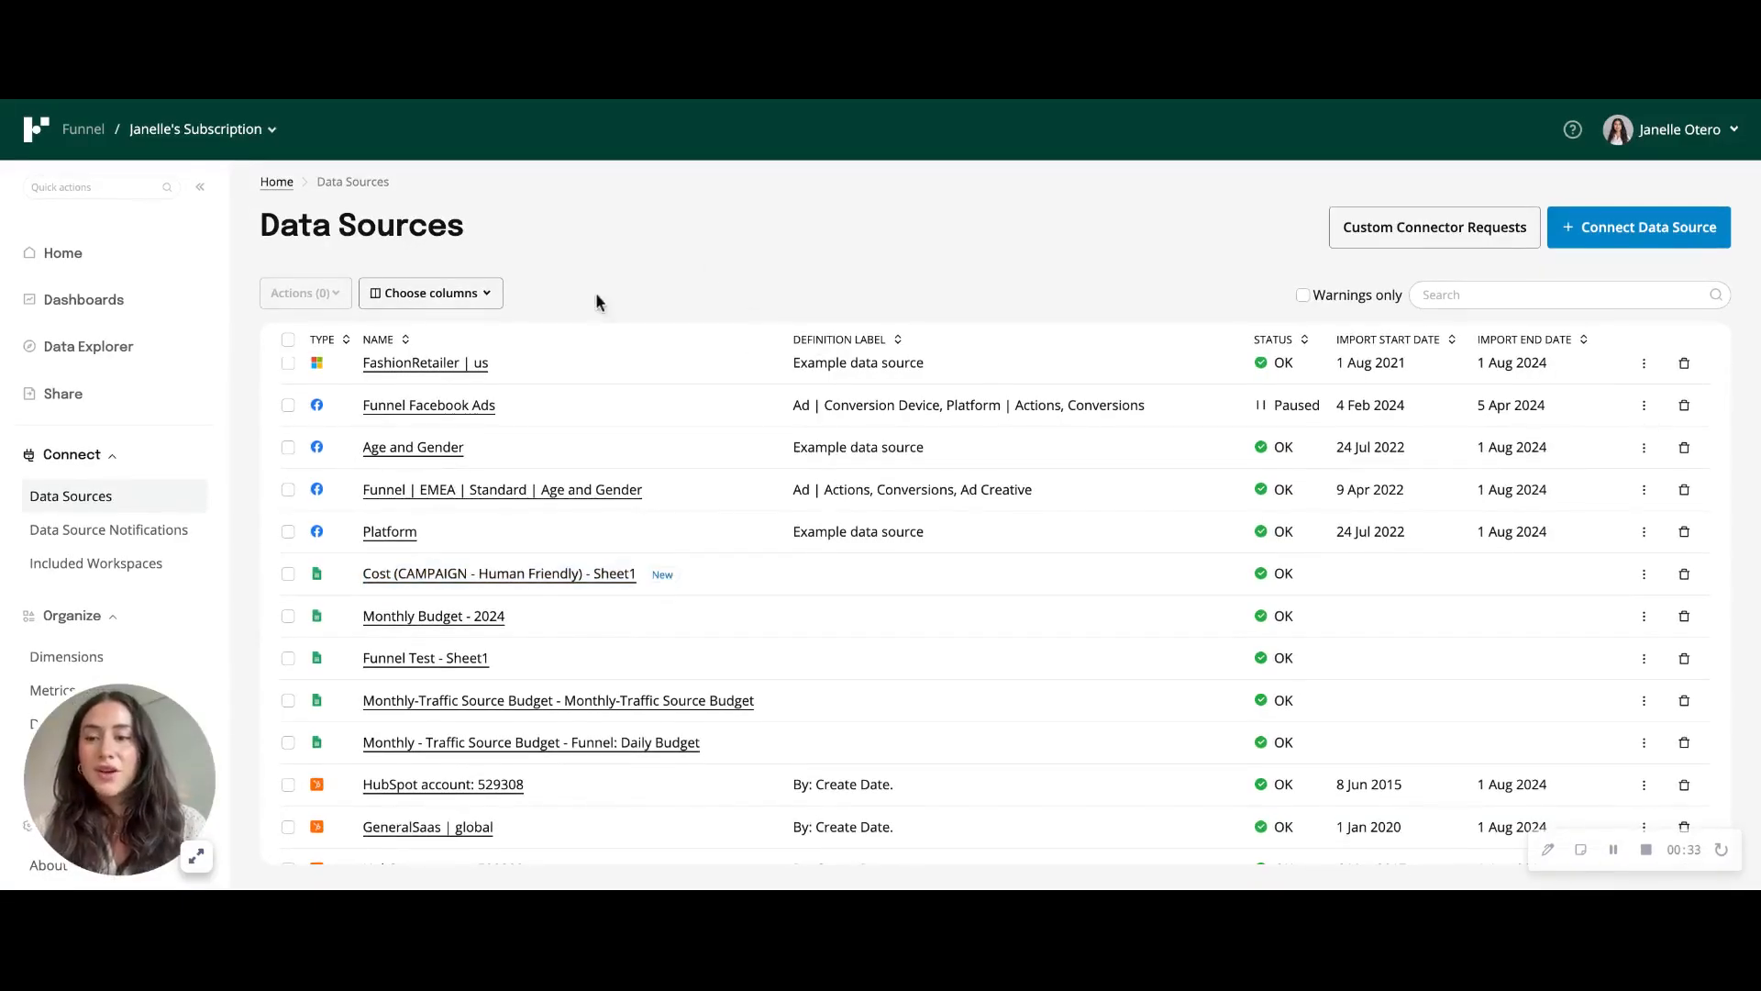
- Edit the Human Friendly Campaign dimension so its lookup draws from the Cost (CAMPAIGN - Human Friendly) - Sheet1 data source
{"action": "left_click", "coordinate": [66, 657]}
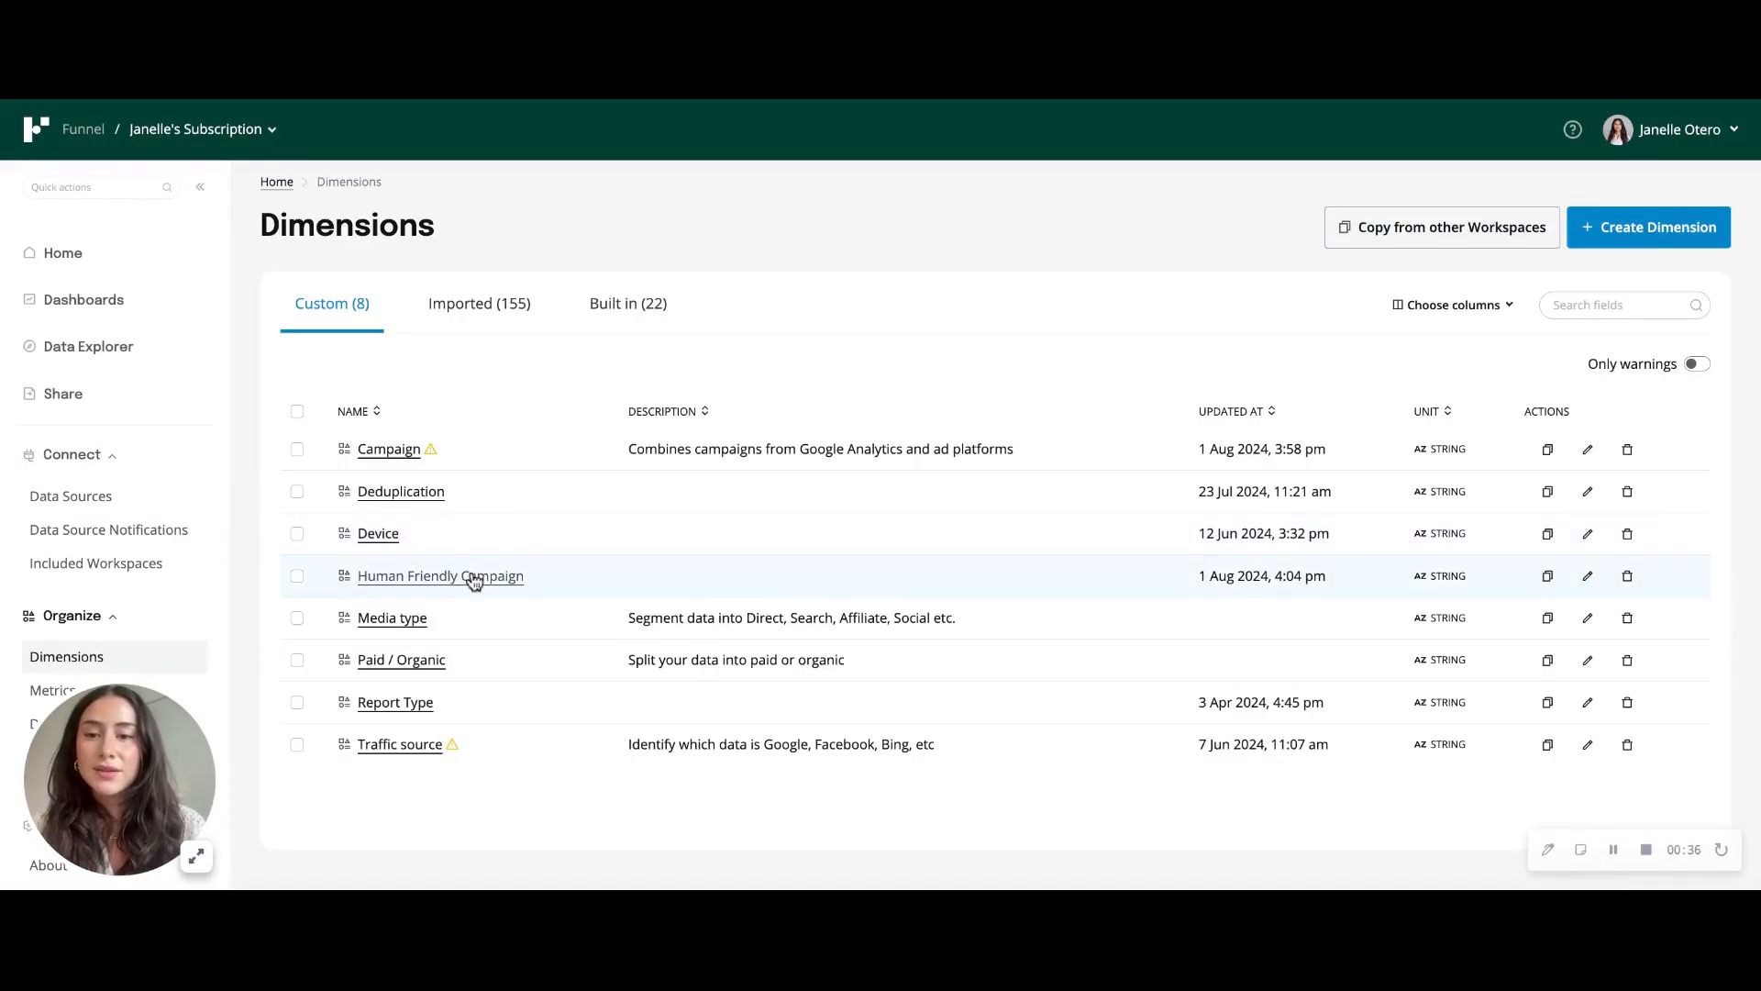
{"action": "left_click", "coordinate": [473, 578]}
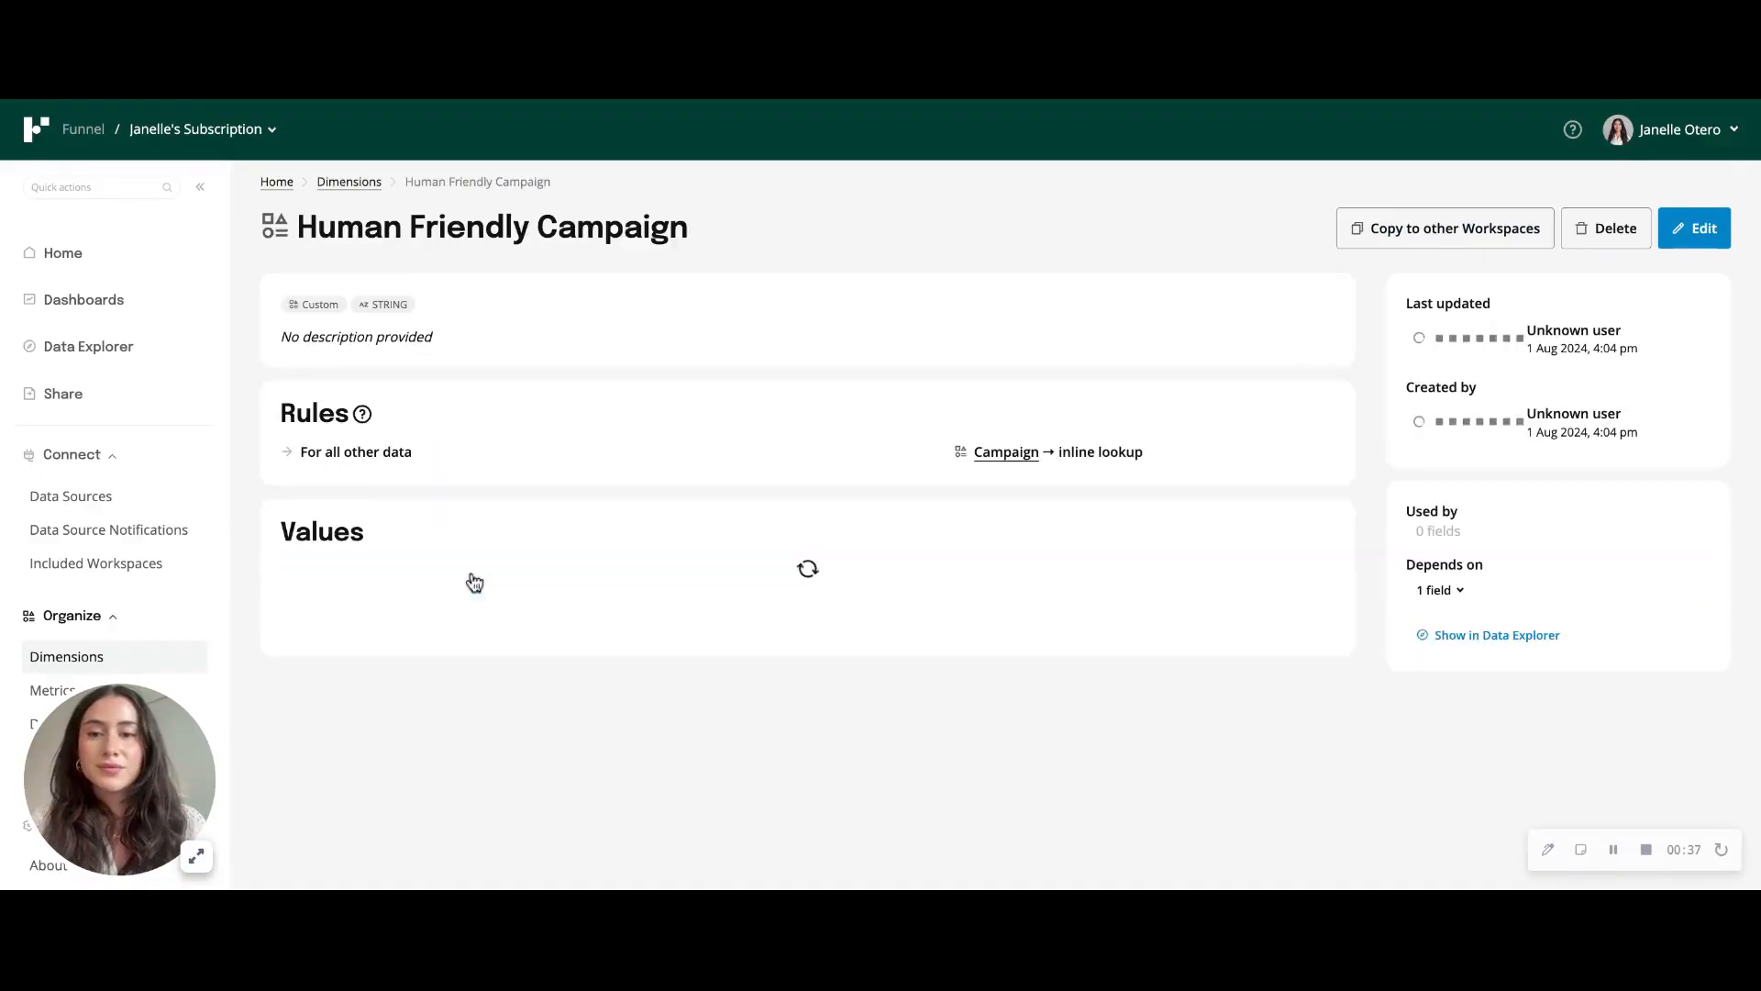
{"action": "left_click", "coordinate": [1711, 241]}
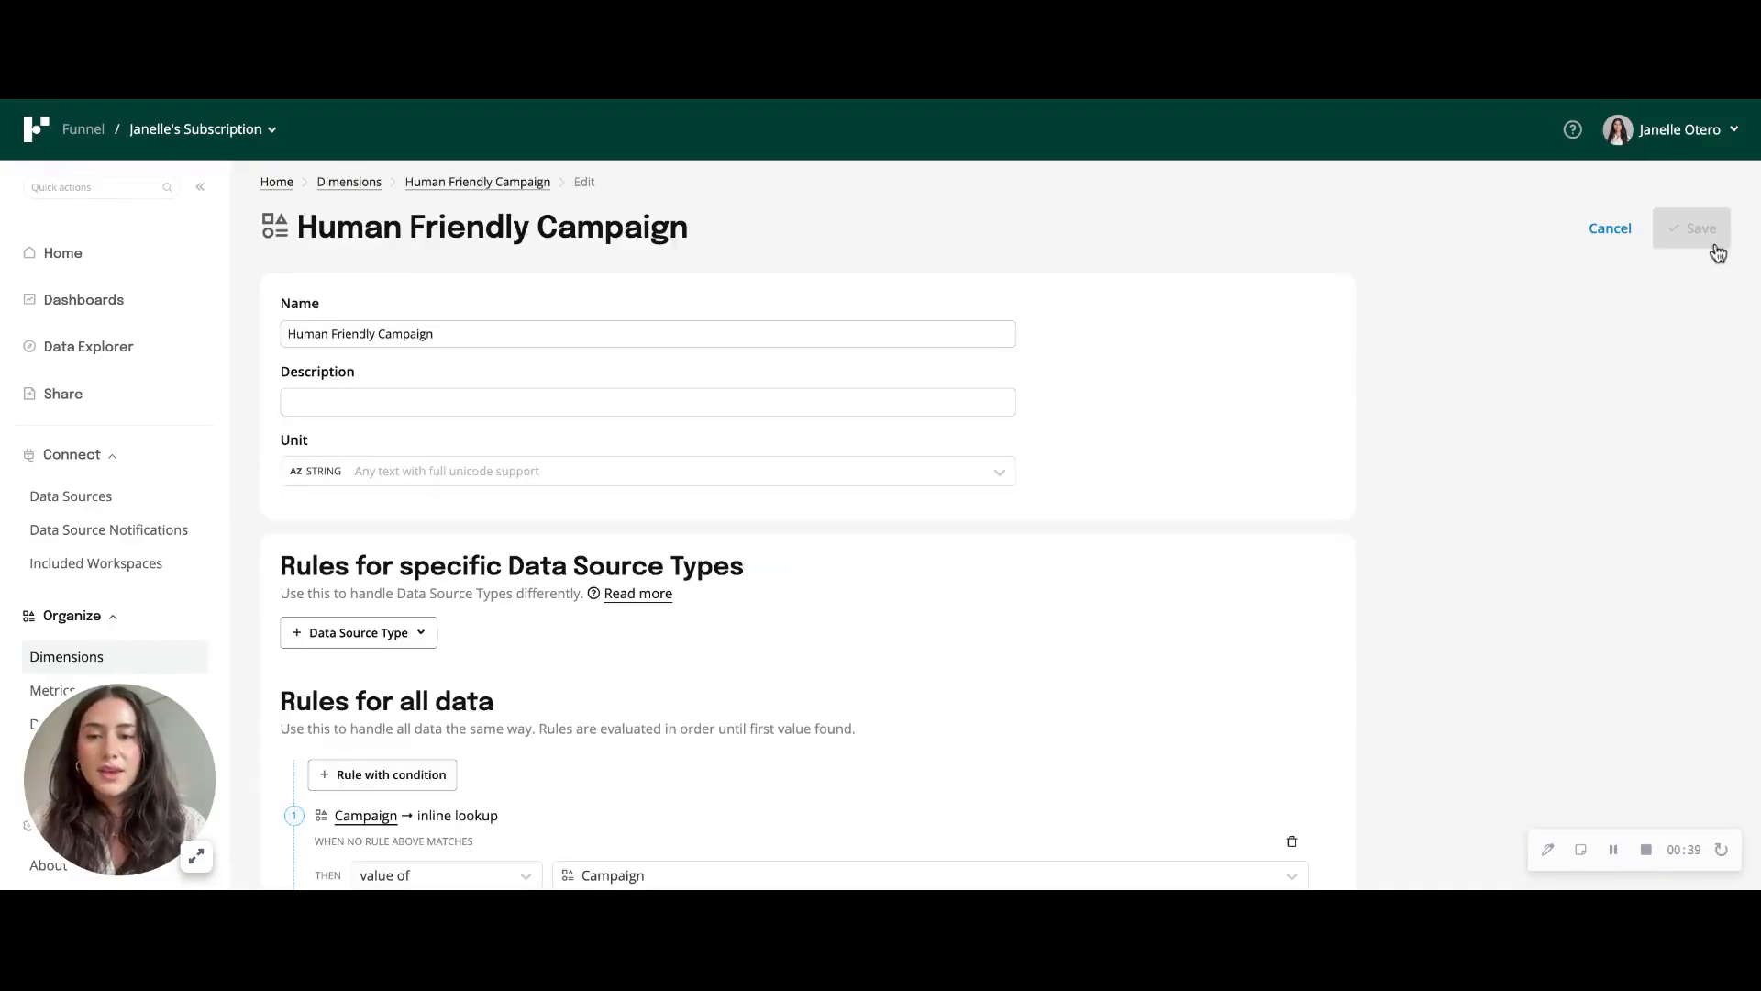
{"action": "scroll", "coordinate": [925, 618], "scroll_direction": "down", "scroll_amount": 5}
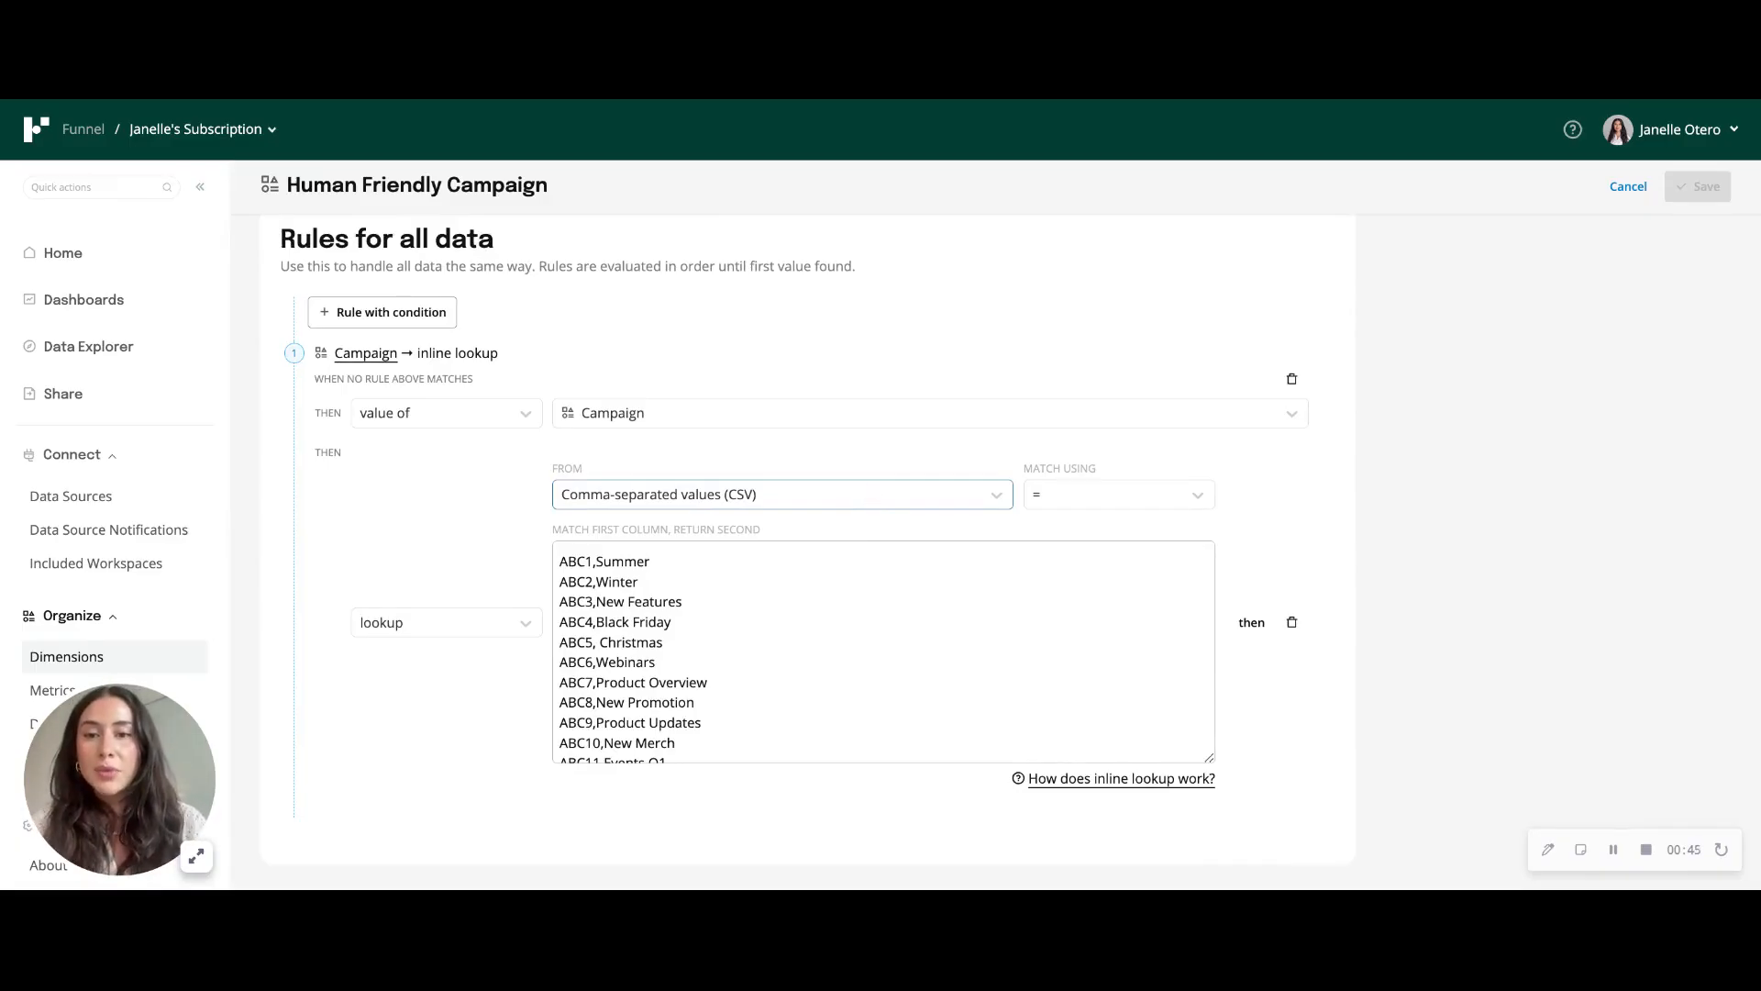
{"action": "left_click", "coordinate": [781, 494]}
{"action": "left_click", "coordinate": [807, 653]}
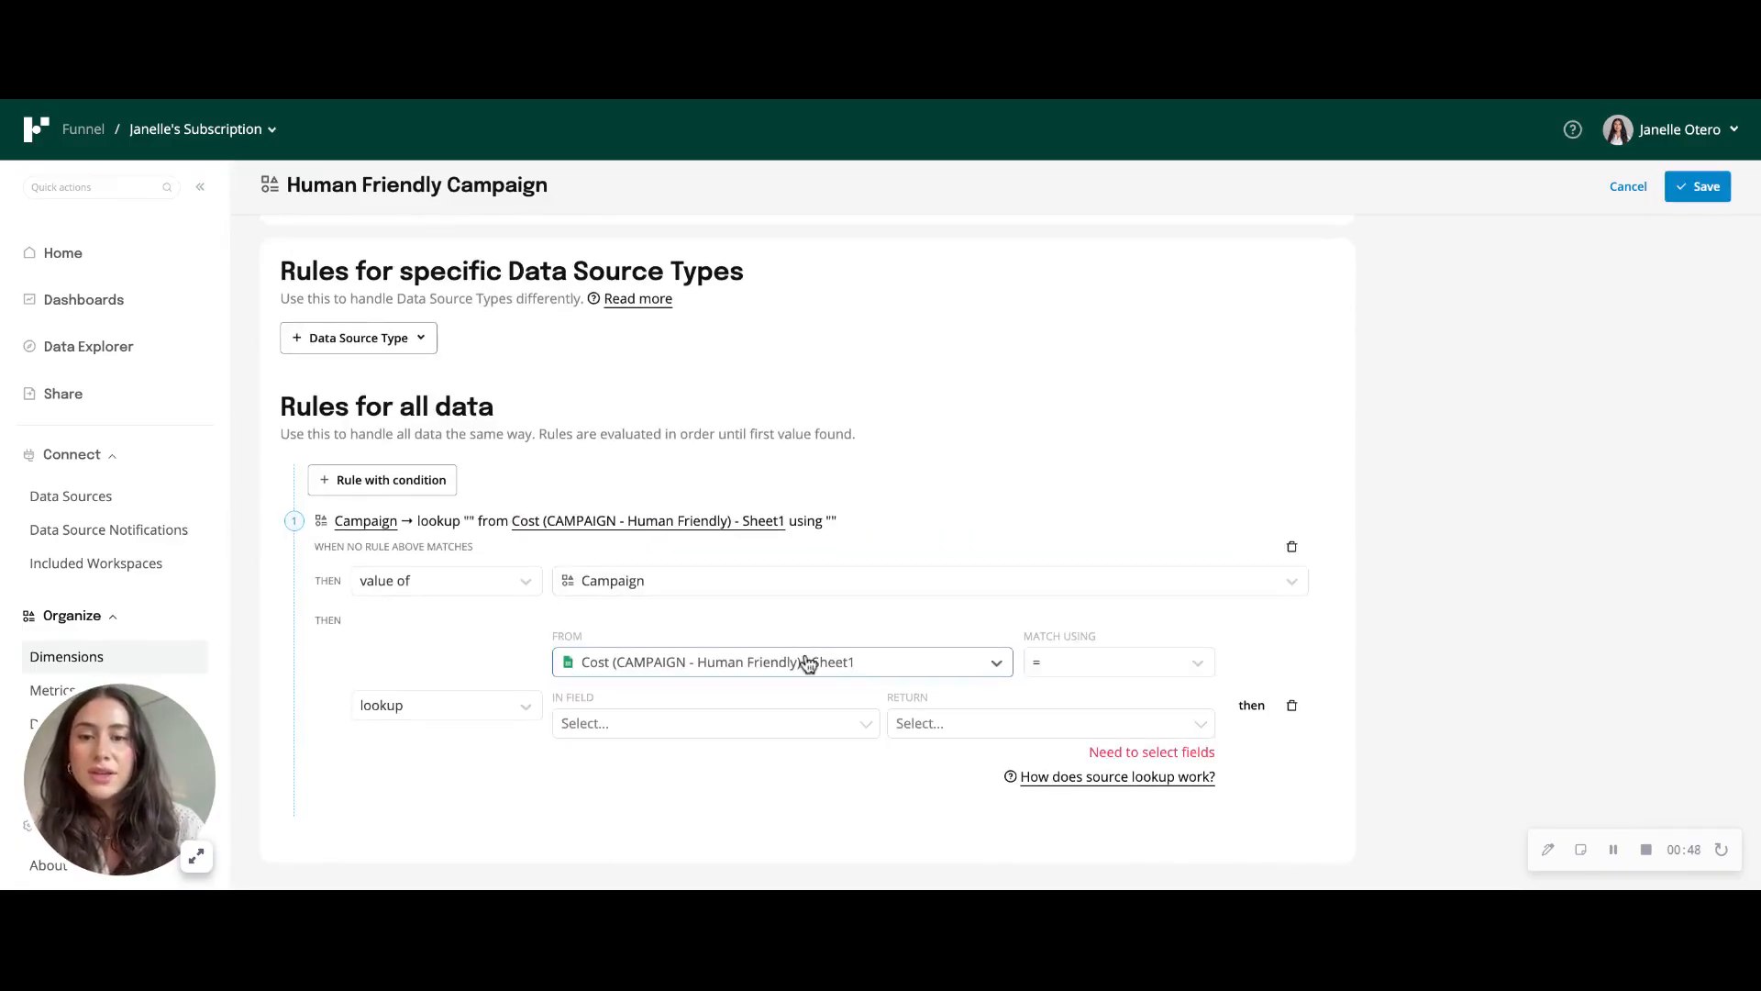
- Set the lookup to match in the Campaign field and return Human Friendly Name, and save the dimension
{"action": "left_click", "coordinate": [759, 723]}
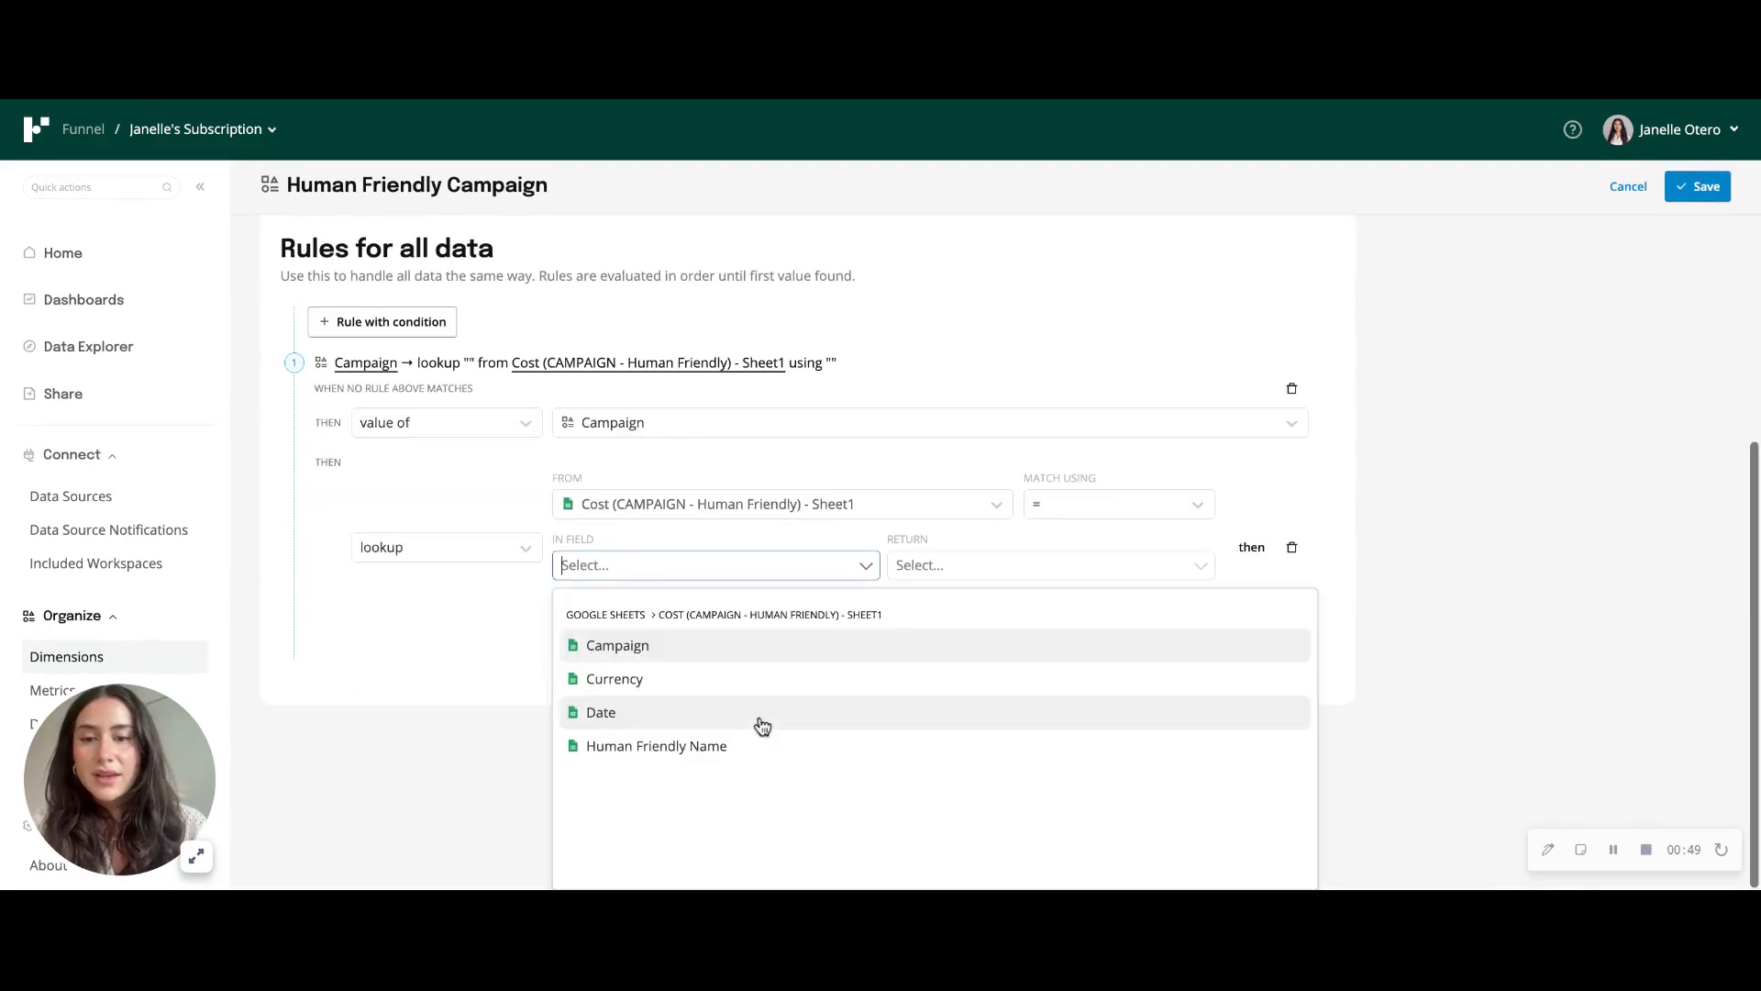
{"action": "left_click", "coordinate": [745, 658]}
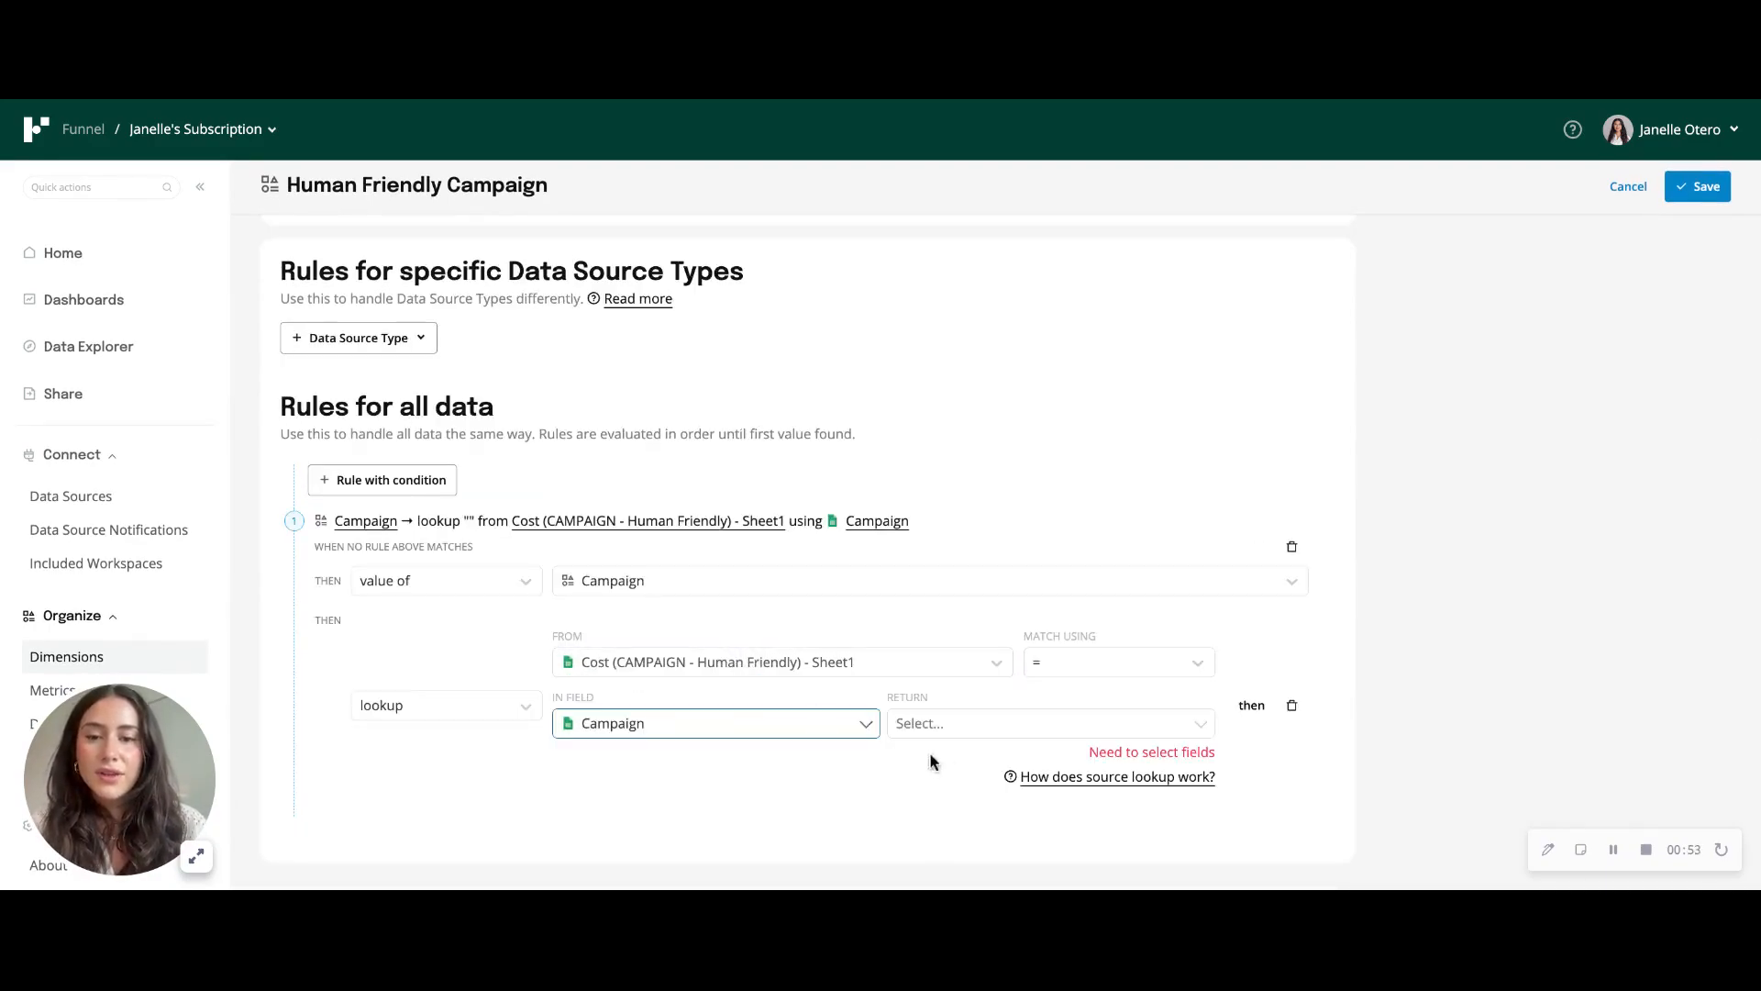
{"action": "left_click", "coordinate": [961, 728]}
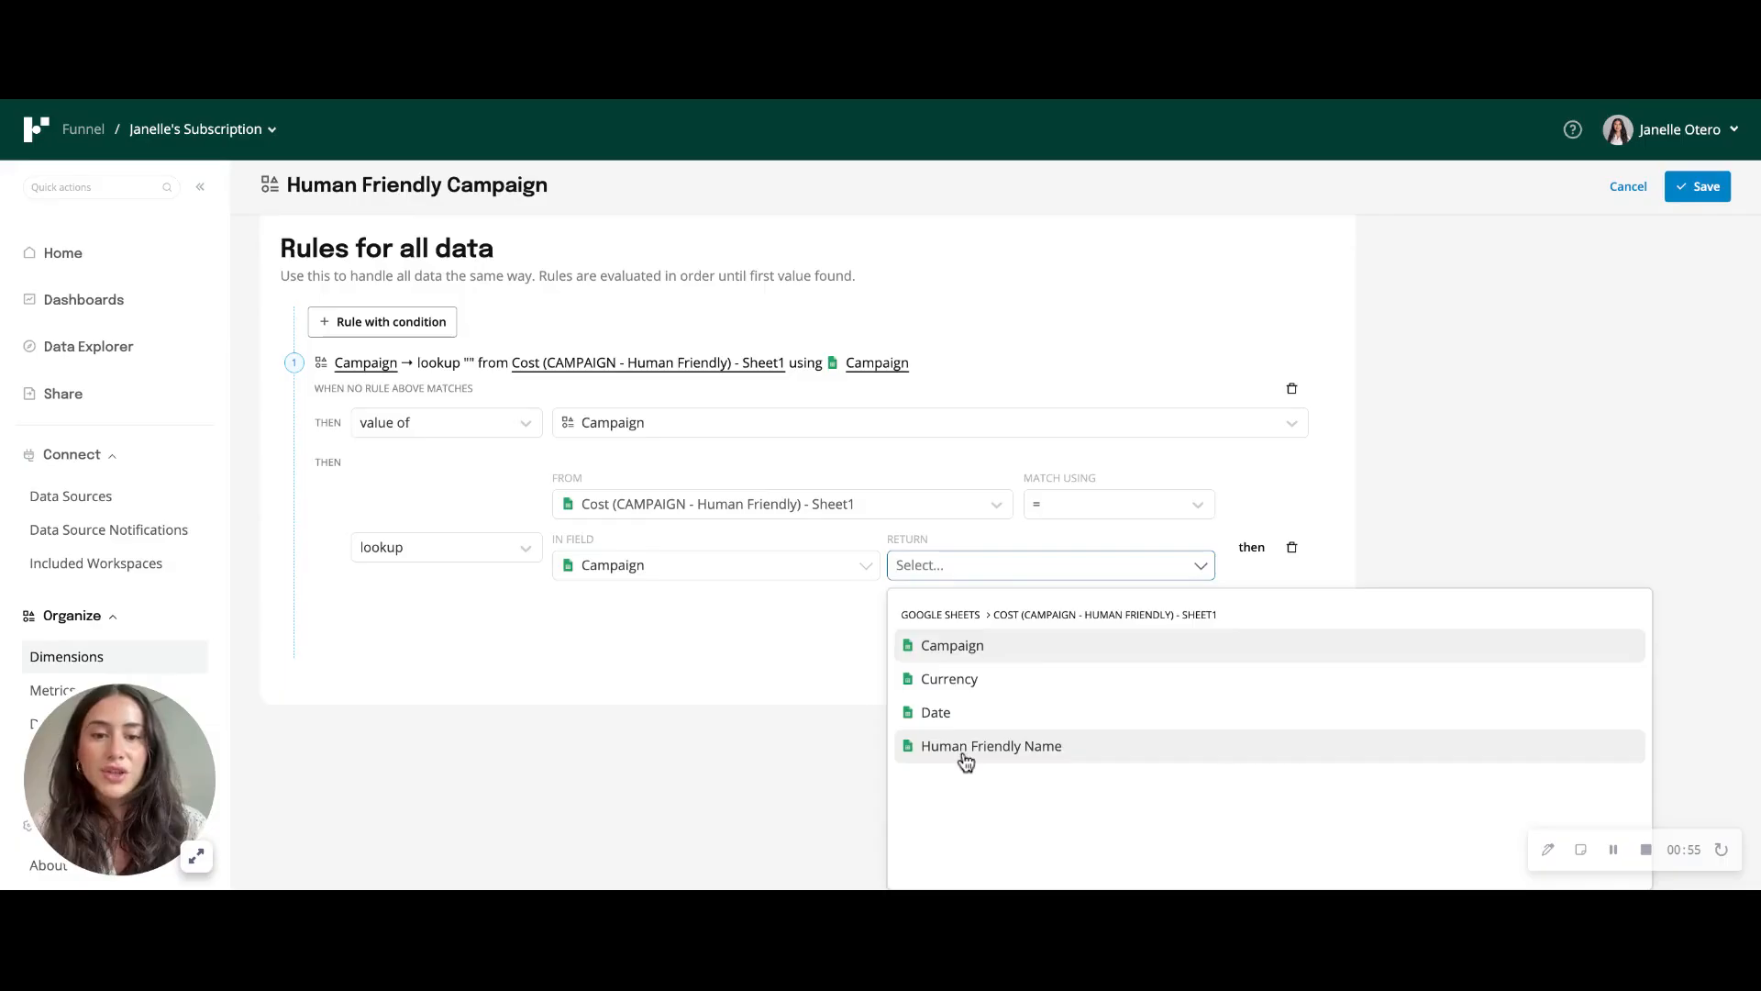
{"action": "left_click", "coordinate": [961, 752]}
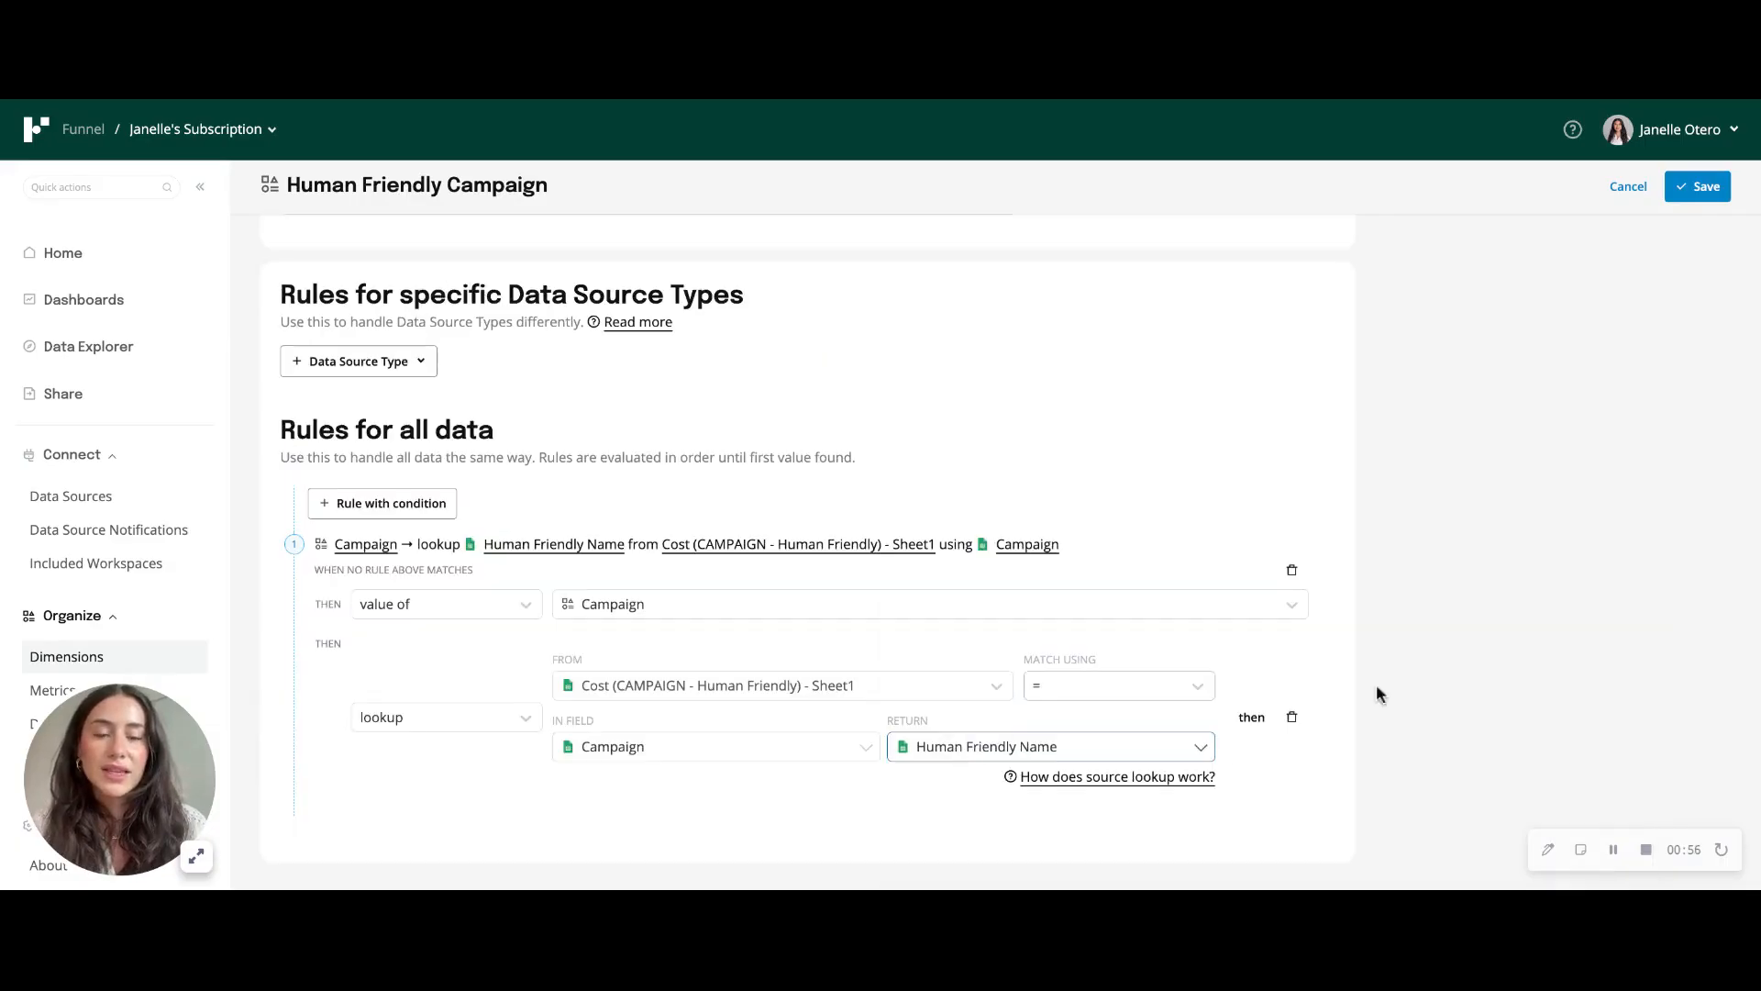
{"action": "left_click", "coordinate": [1706, 187]}
{"action": "left_click", "coordinate": [1088, 587]}
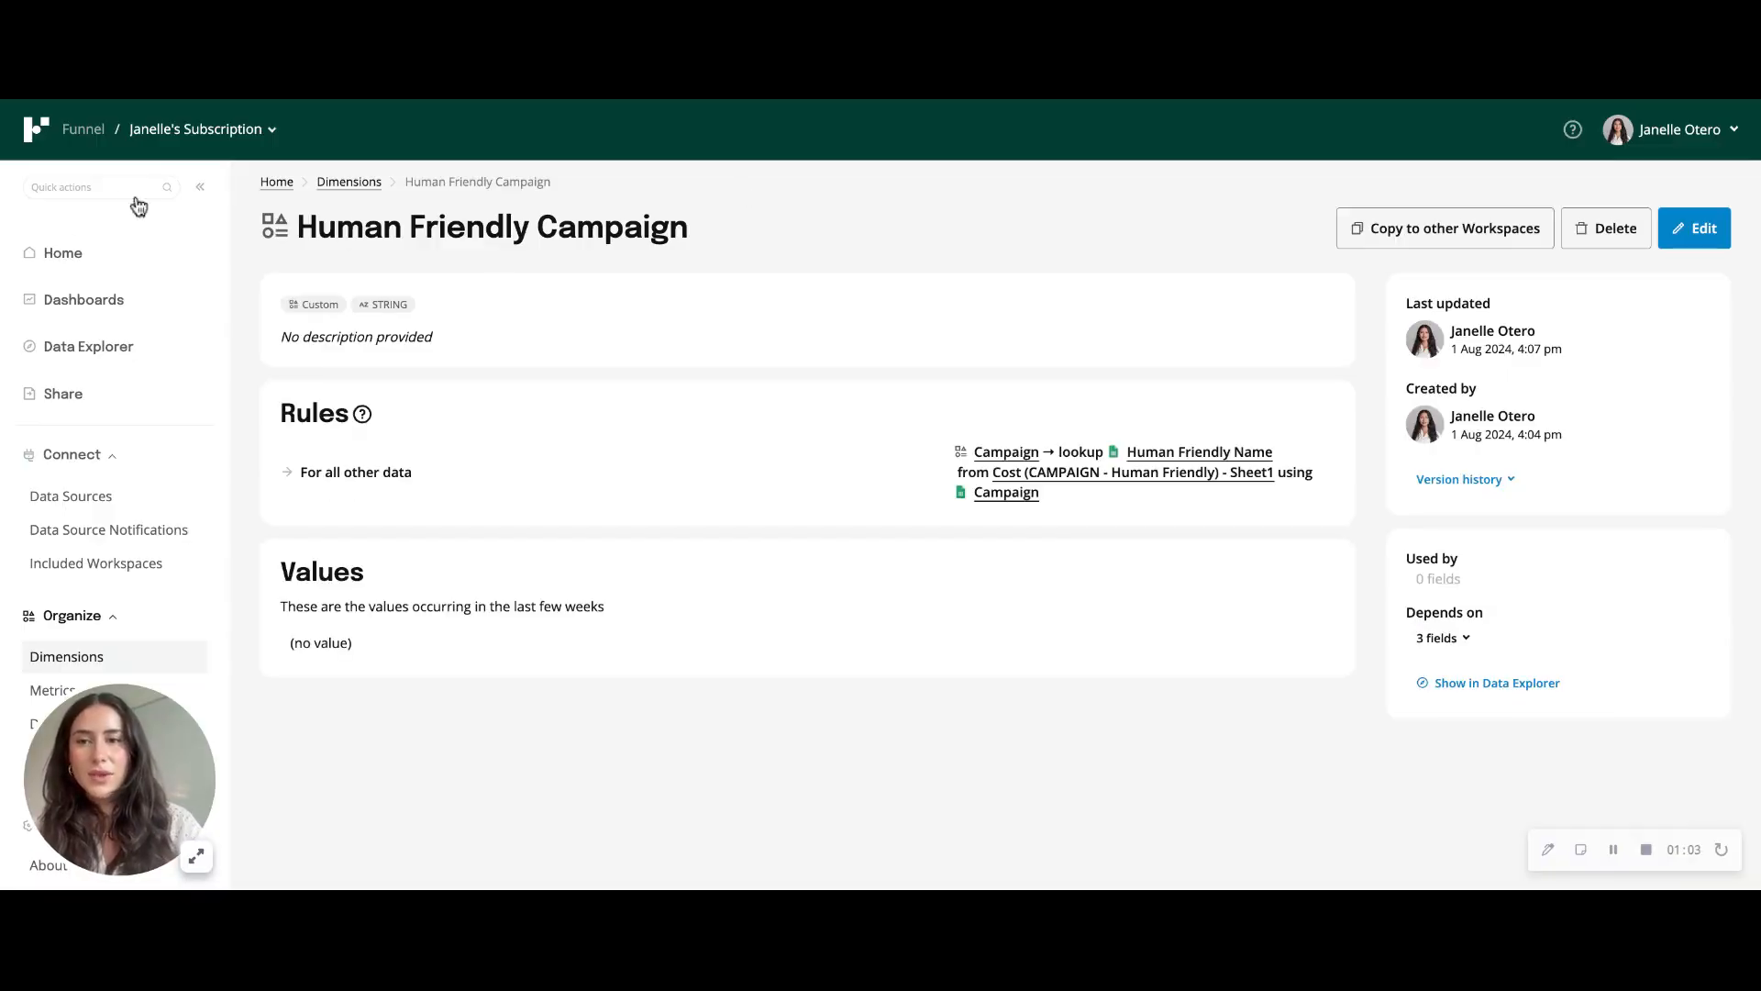
- Return to Data Explorer and reload it to apply the changed dimensions
{"action": "left_click", "coordinate": [64, 356]}
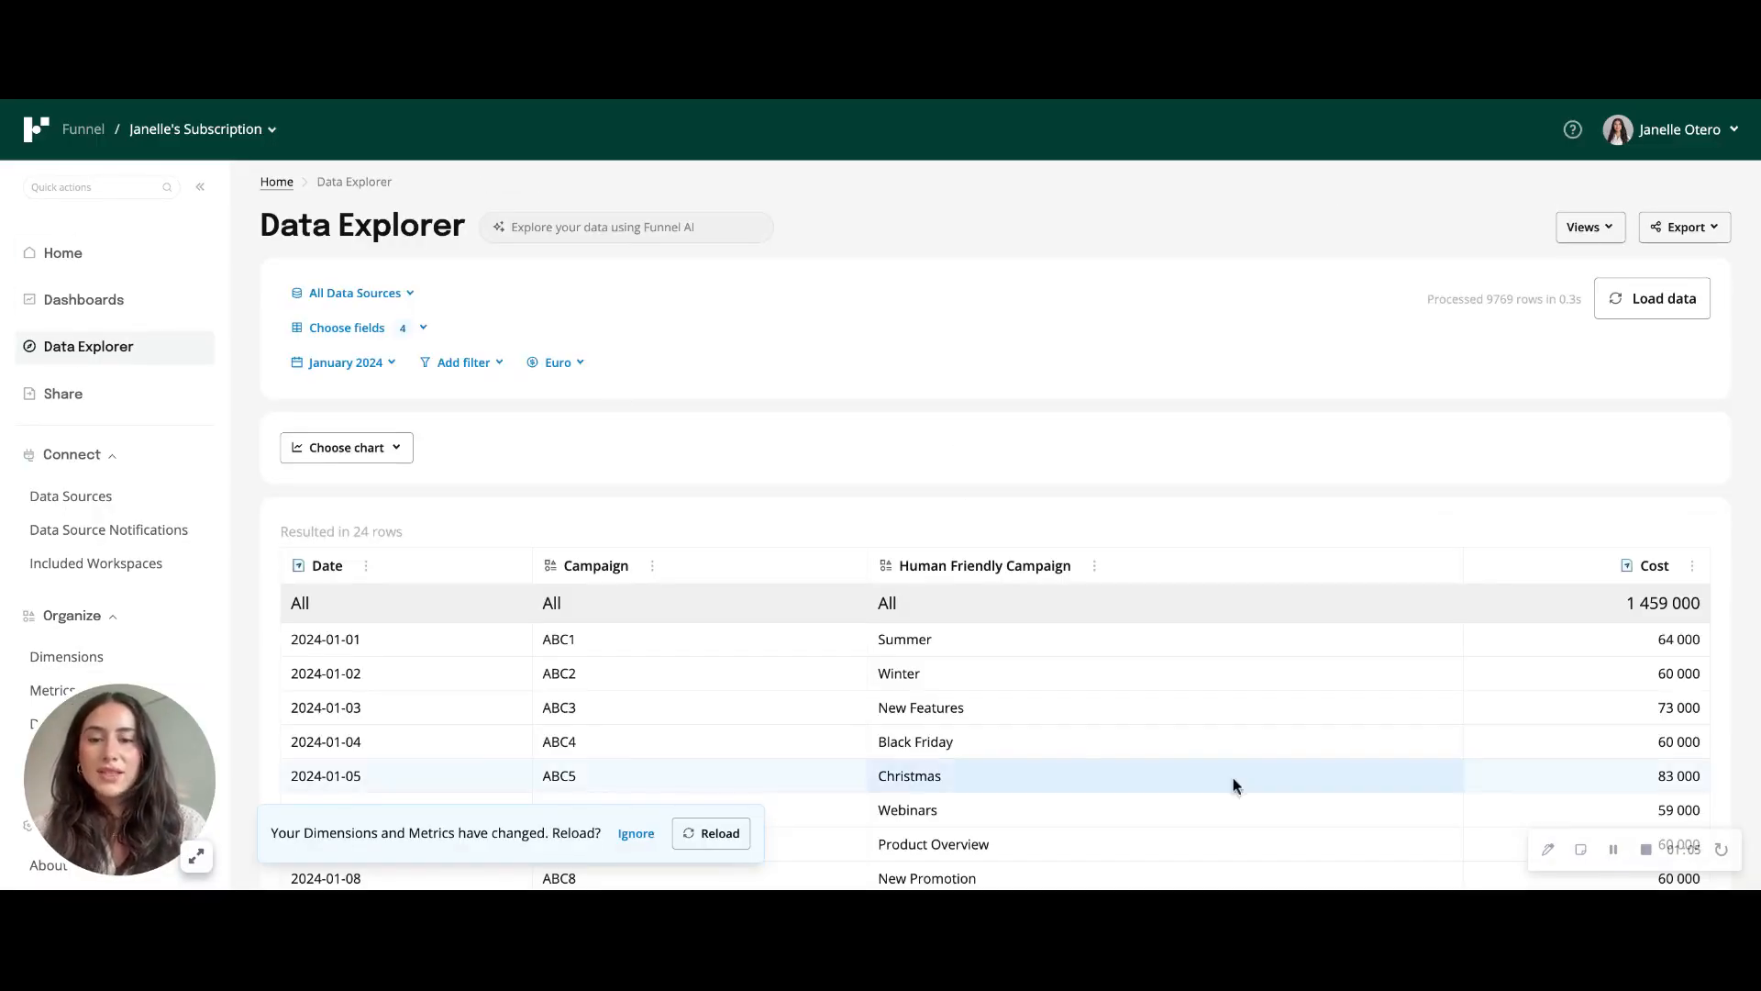
{"action": "left_click", "coordinate": [712, 834]}
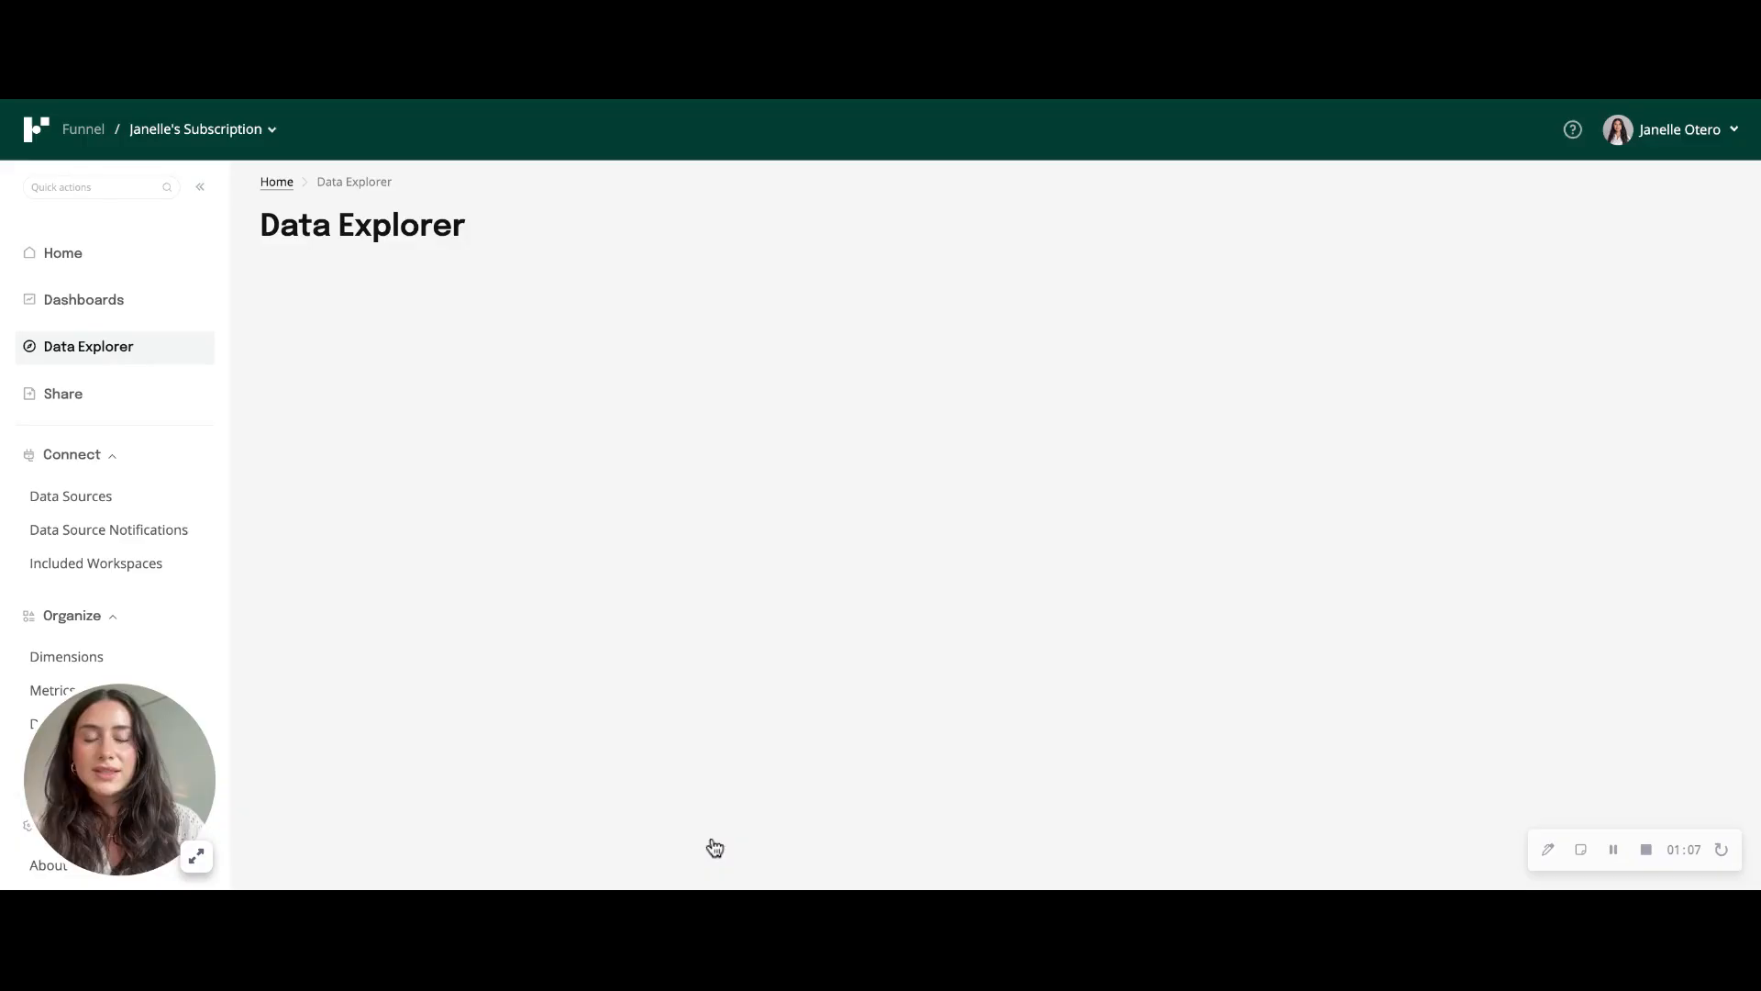